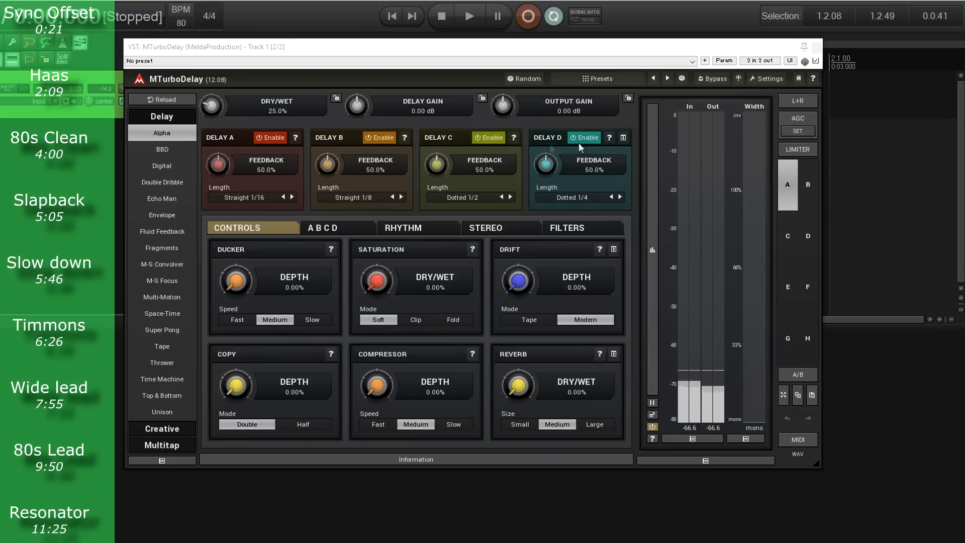
# Disable delays B, C and D in the Alpha device so that only delay A stays enabled.
pyautogui.click(373, 137)
pyautogui.click(484, 138)
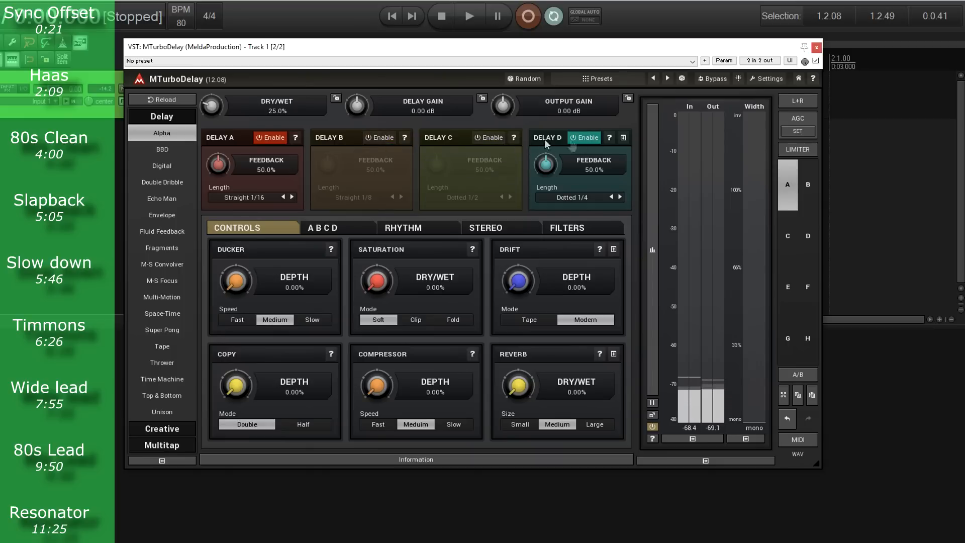
pyautogui.click(593, 142)
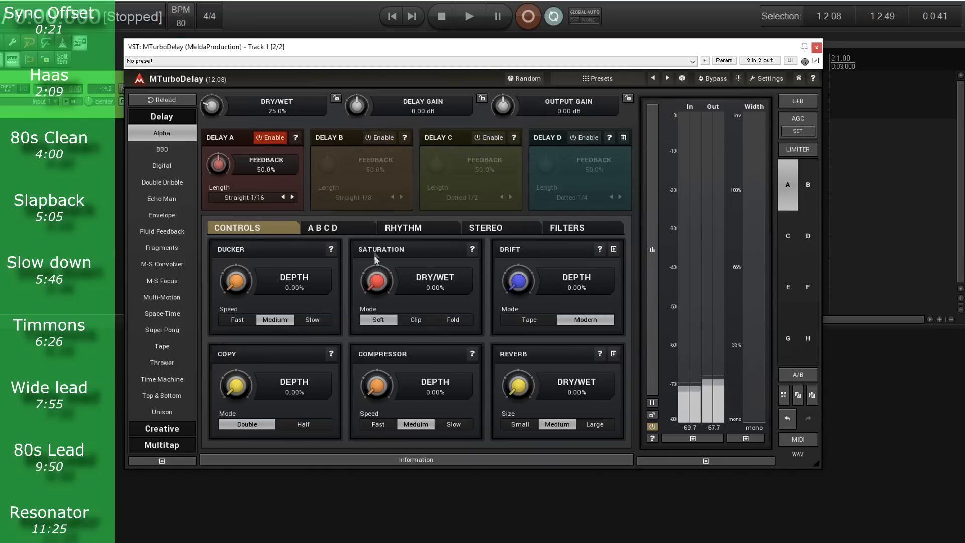
# Look through the A B C D, Rhythm, Stereo and Filters settings pages and return to A B C D.
pyautogui.click(357, 227)
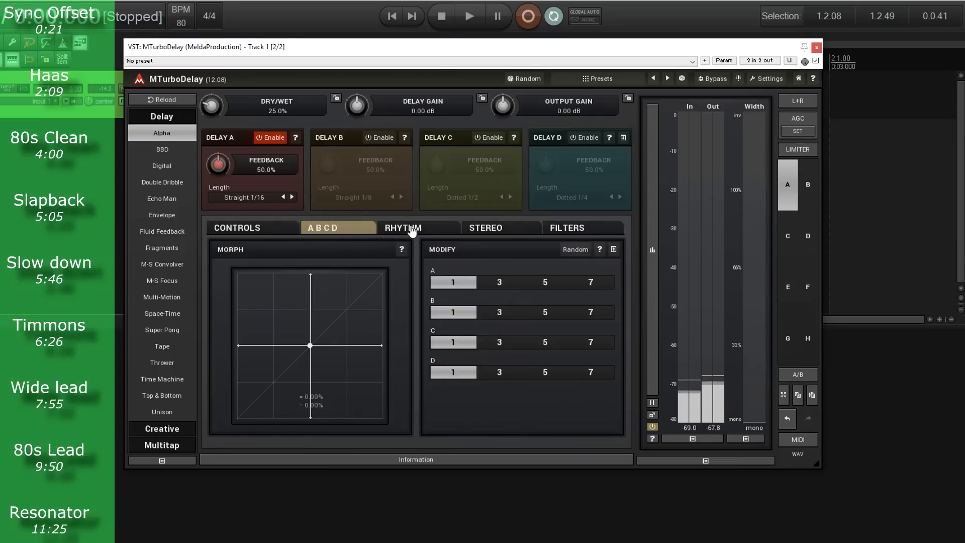
pyautogui.click(412, 229)
pyautogui.click(492, 230)
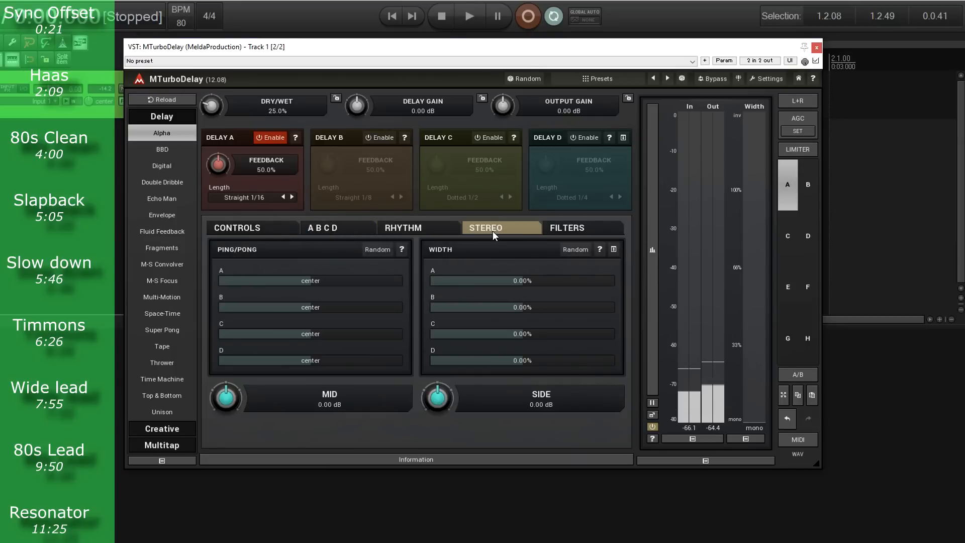
pyautogui.click(577, 230)
pyautogui.click(354, 227)
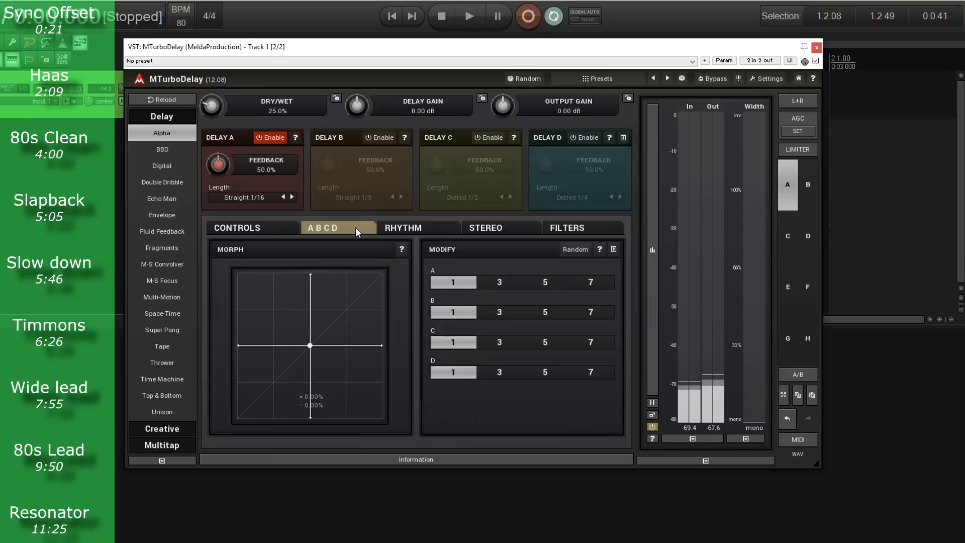
# Raise the dry/wet mix to 51.8% and give delay A a Straight 1/8 length with a modifier of 3.
pyautogui.click(291, 198)
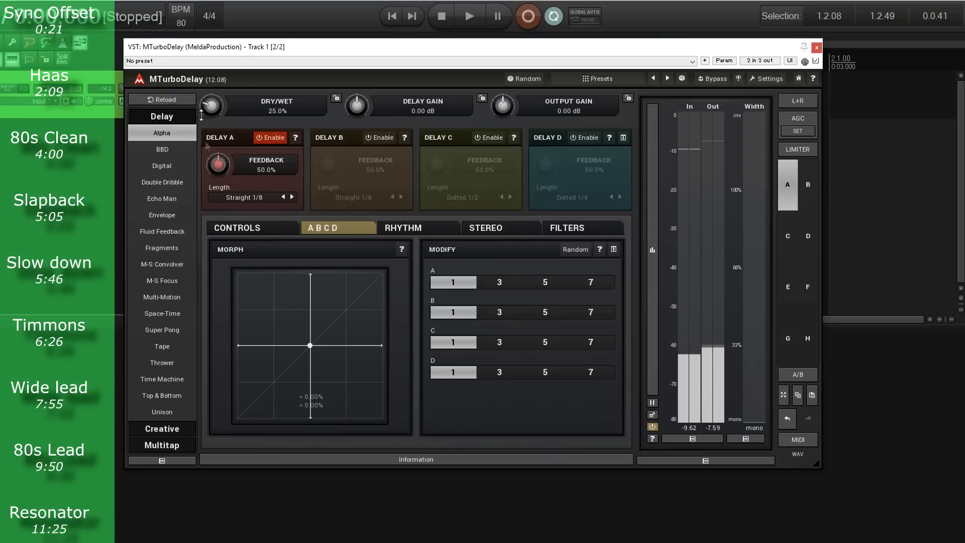
pyautogui.moveTo(212, 106); pyautogui.dragTo(211, 90)
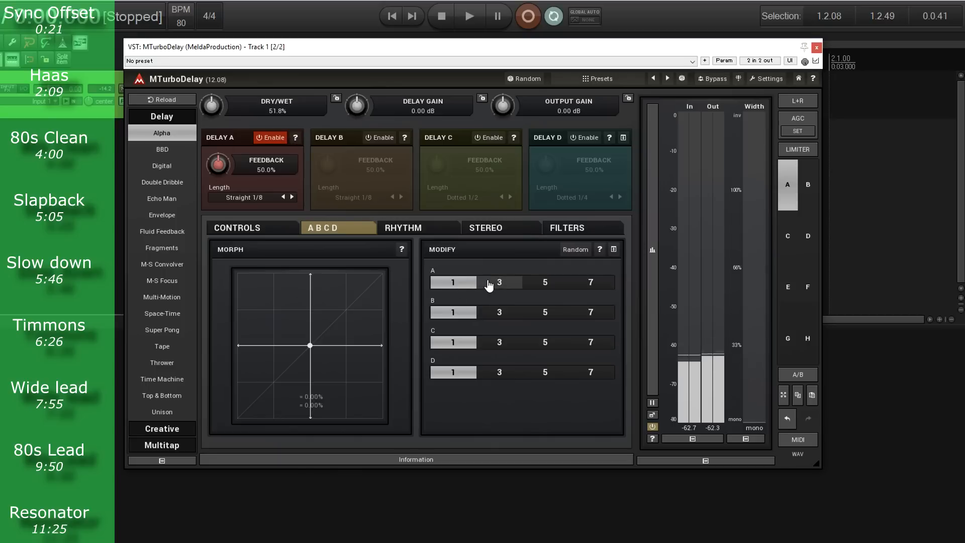
pyautogui.click(495, 285)
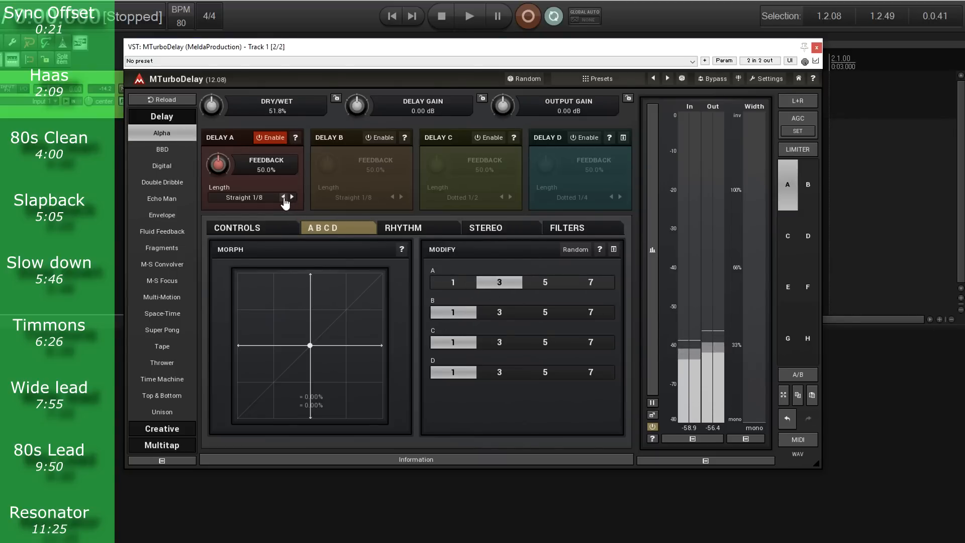
# Set delay A's length to Straight 1/4 and look over the available straight, triplet, dotted and tuplet lengths.
pyautogui.click(291, 197)
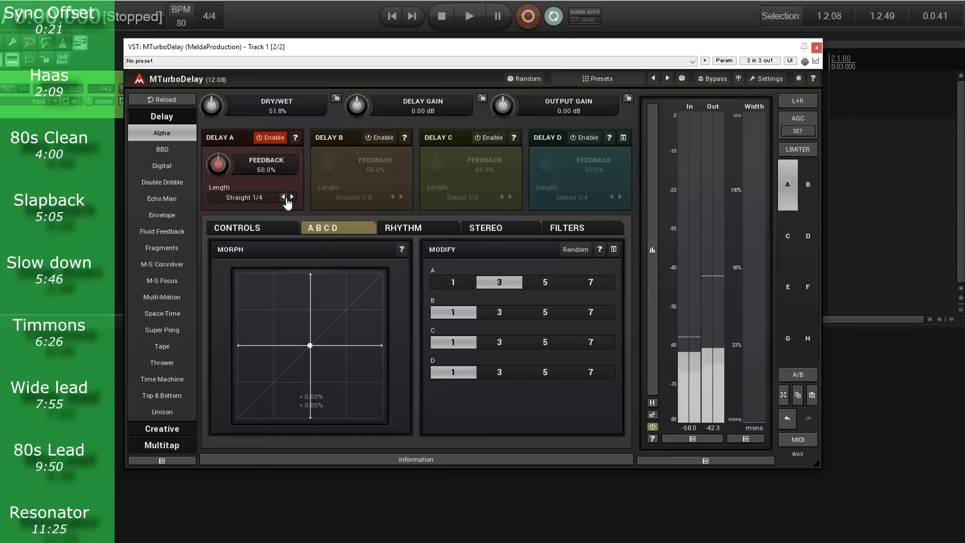
pyautogui.click(266, 201)
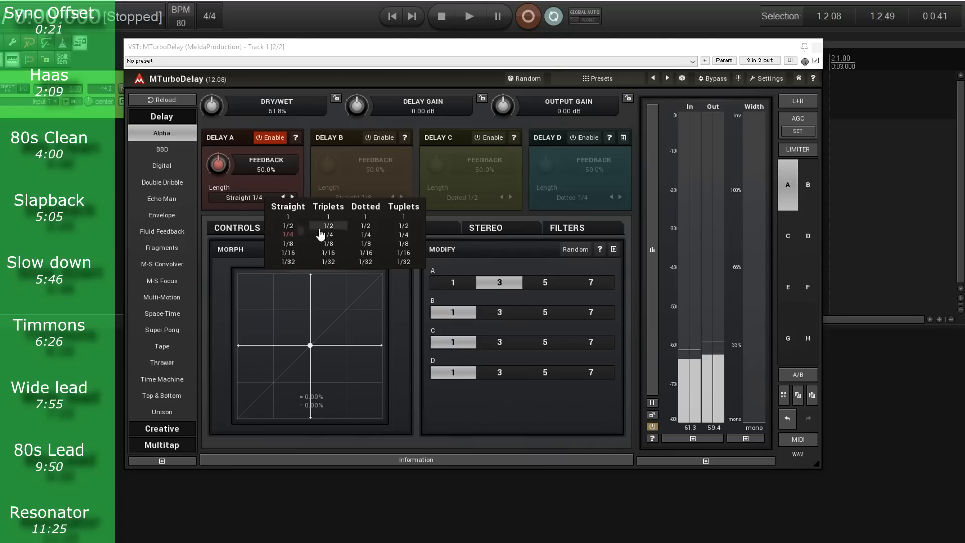
pyautogui.click(234, 212)
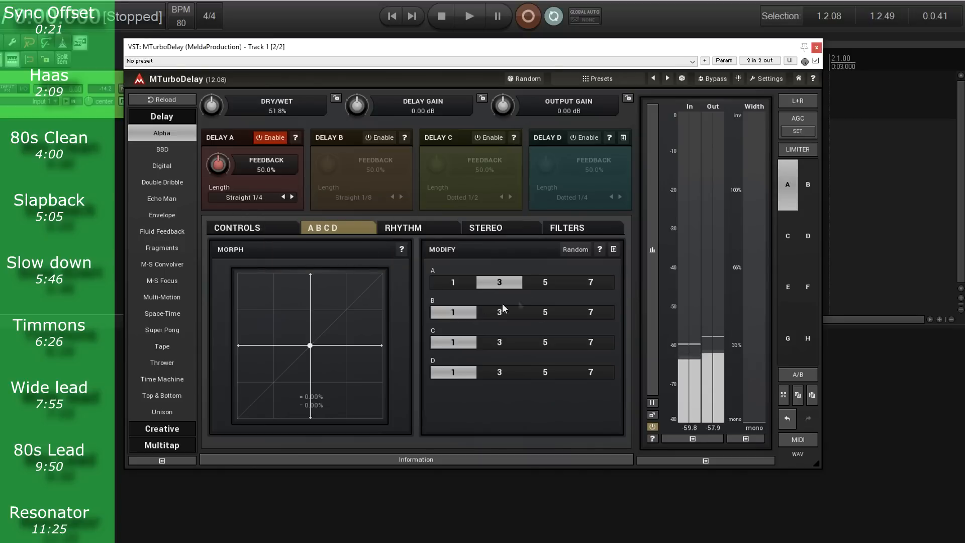
# Set delay A's modifier to 5 and its length to Straight 1/16.
pyautogui.click(546, 284)
pyautogui.click(283, 197)
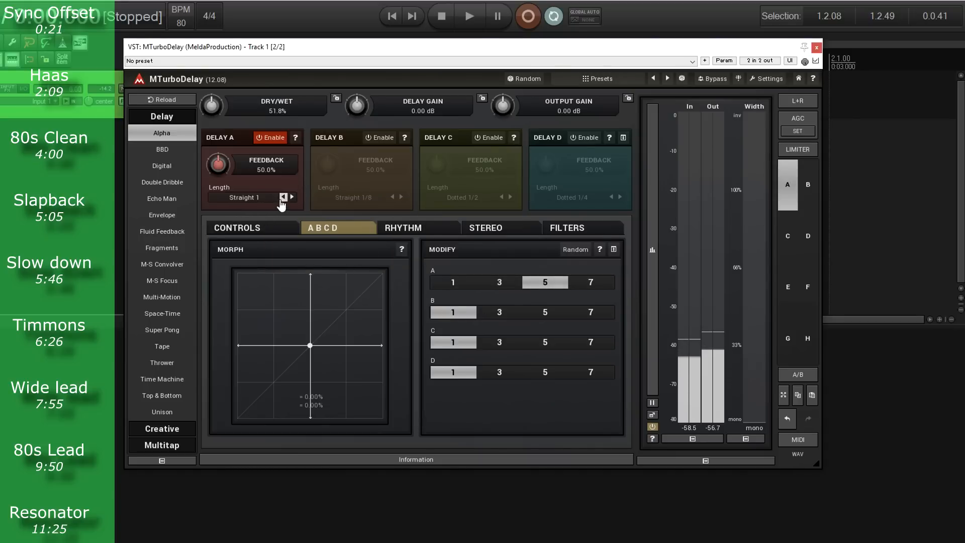
pyautogui.click(291, 197)
pyautogui.click(291, 197)
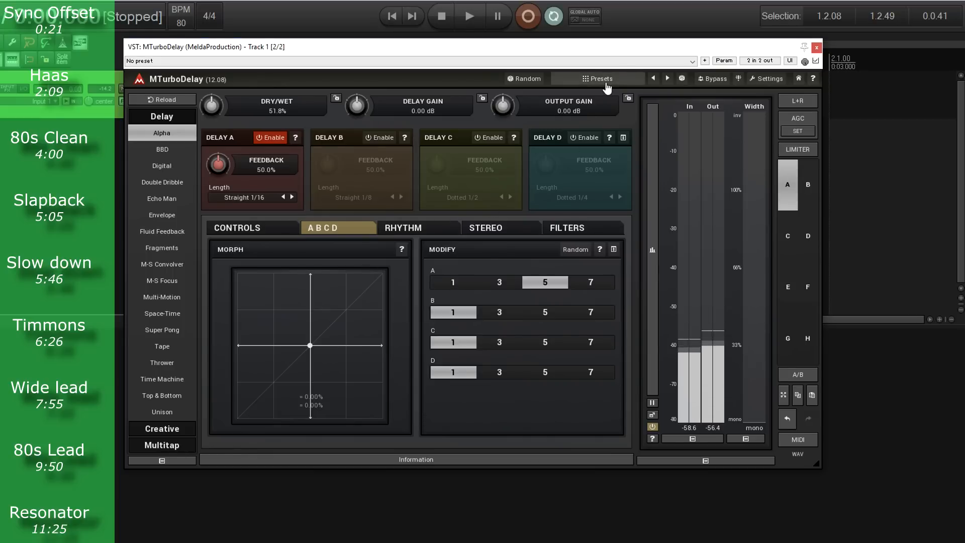
# Load the Haas preset from the preset browser and close the browser.
pyautogui.click(602, 80)
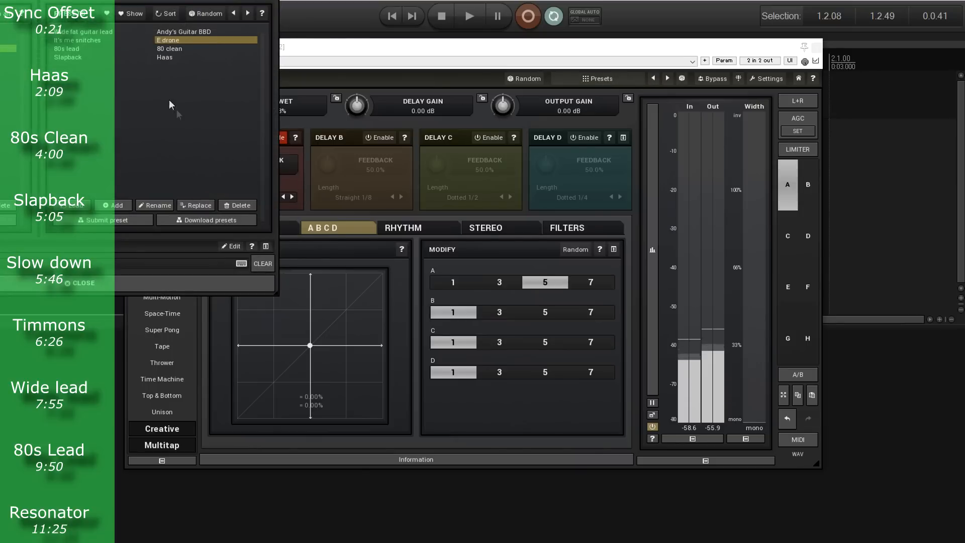
pyautogui.moveTo(86, 0); pyautogui.dragTo(218, 60)
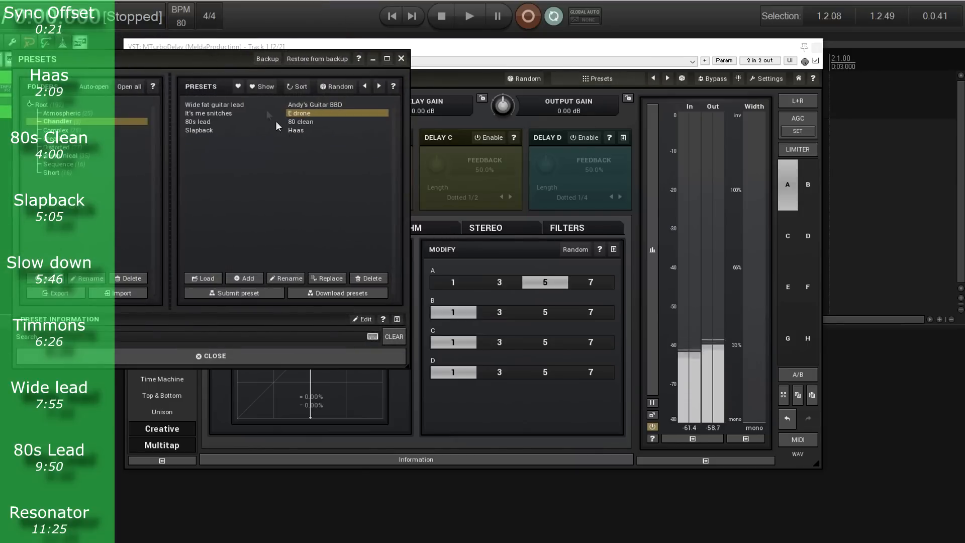
pyautogui.click(295, 131)
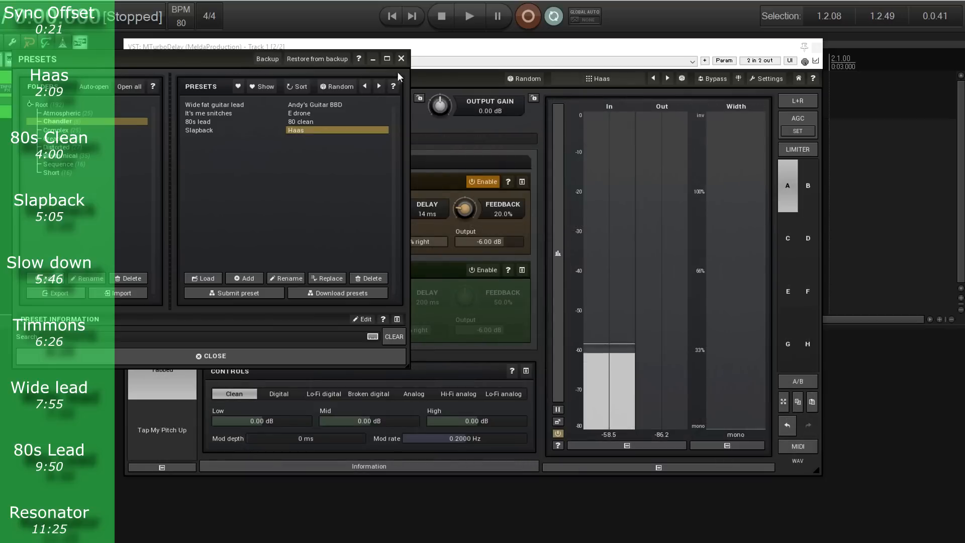
pyautogui.click(401, 59)
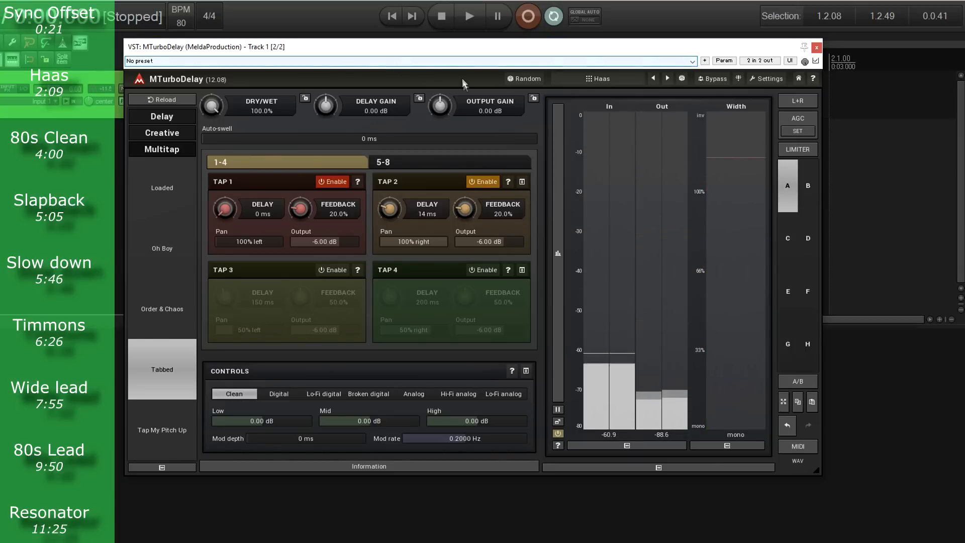
# Raise the output gain to +5.38 dB and use the bypass to compare against the dry signal.
pyautogui.moveTo(449, 103); pyautogui.dragTo(449, 90)
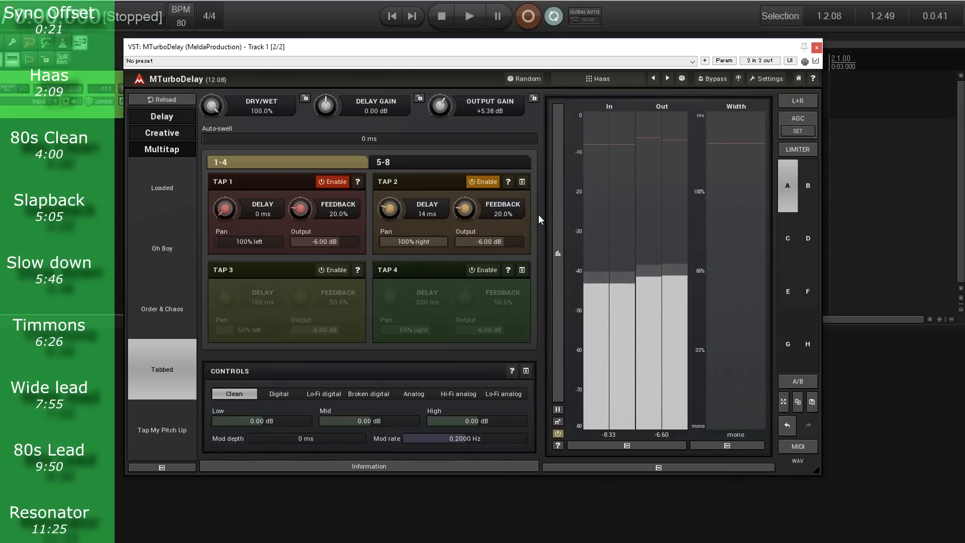
pyautogui.click(716, 82)
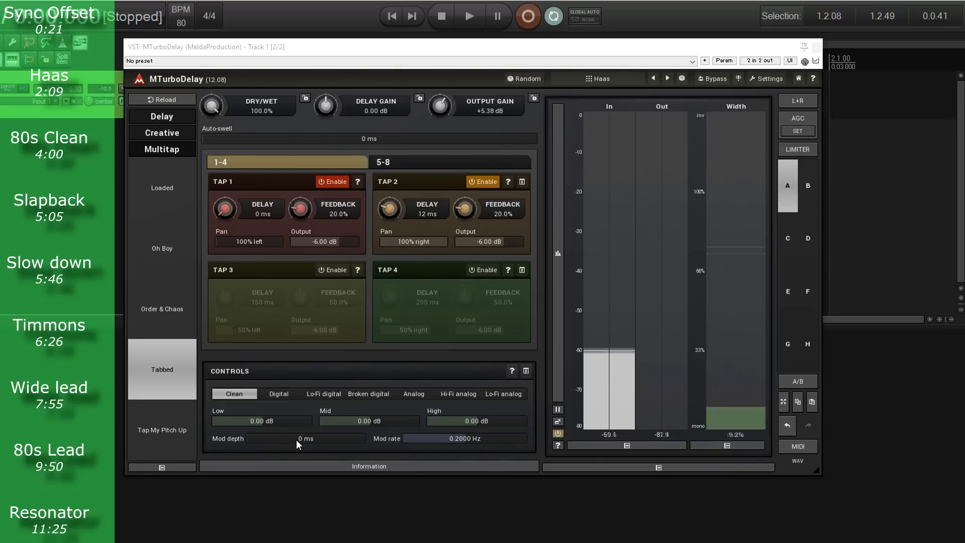
# Set the modulation depth to 0.85 ms and the modulation rate to 0.9727 Hz.
pyautogui.moveTo(296, 440); pyautogui.dragTo(305, 439)
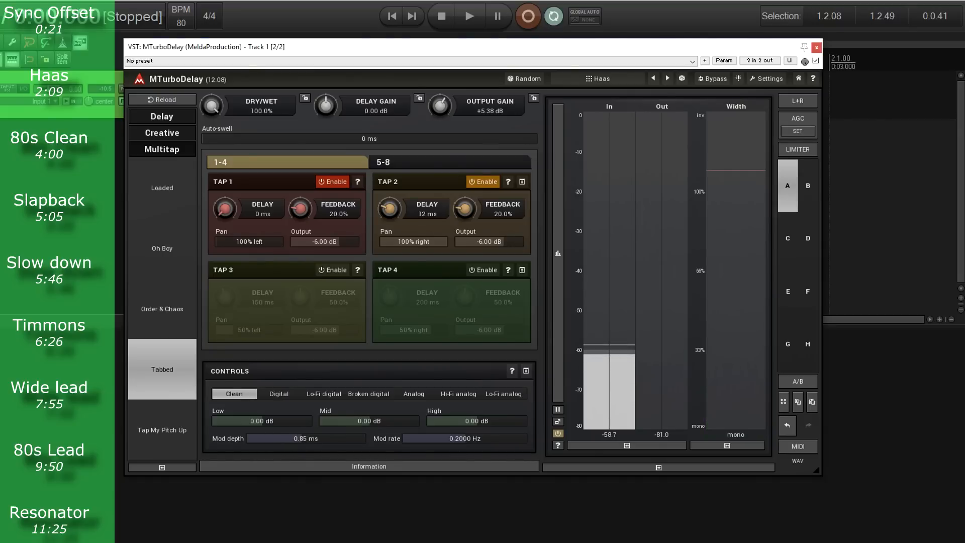
pyautogui.moveTo(452, 439); pyautogui.dragTo(447, 439)
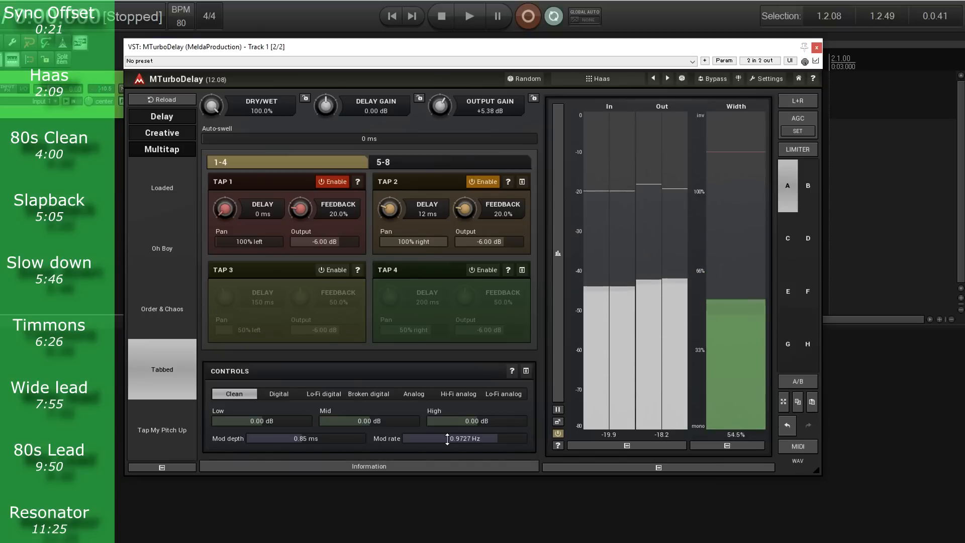
# Load the 80 clean preset, review its vibrato, reverb and EQ character settings, and return to the delay settings.
pyautogui.click(602, 79)
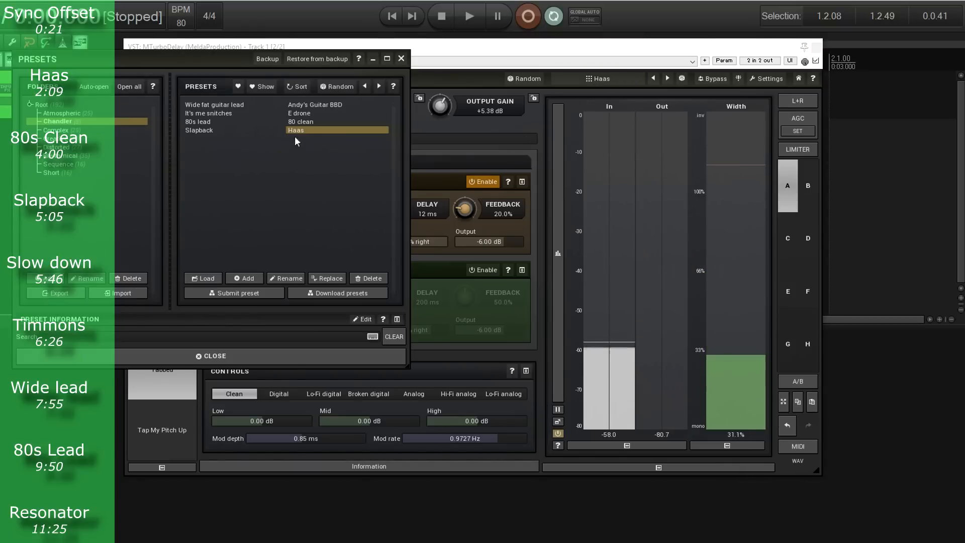
pyautogui.click(304, 122)
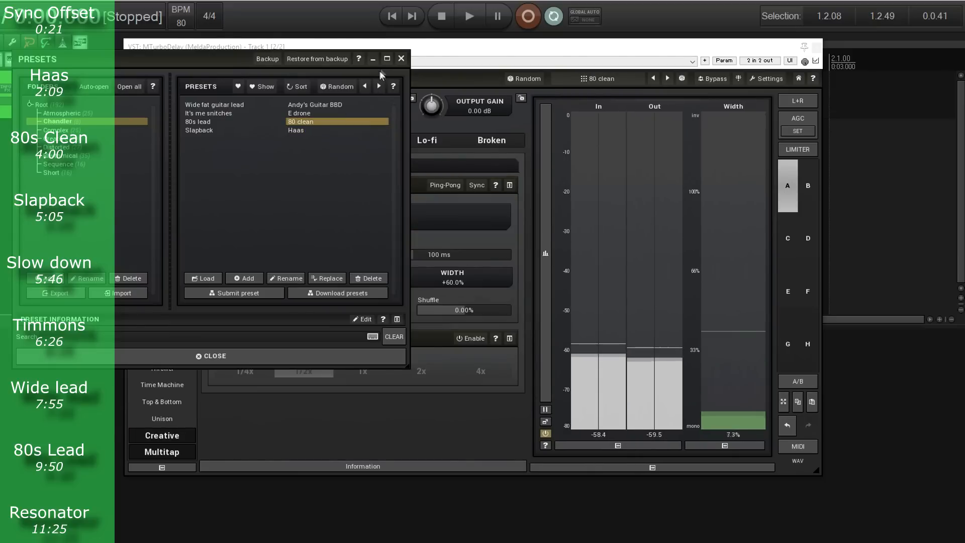
pyautogui.click(401, 58)
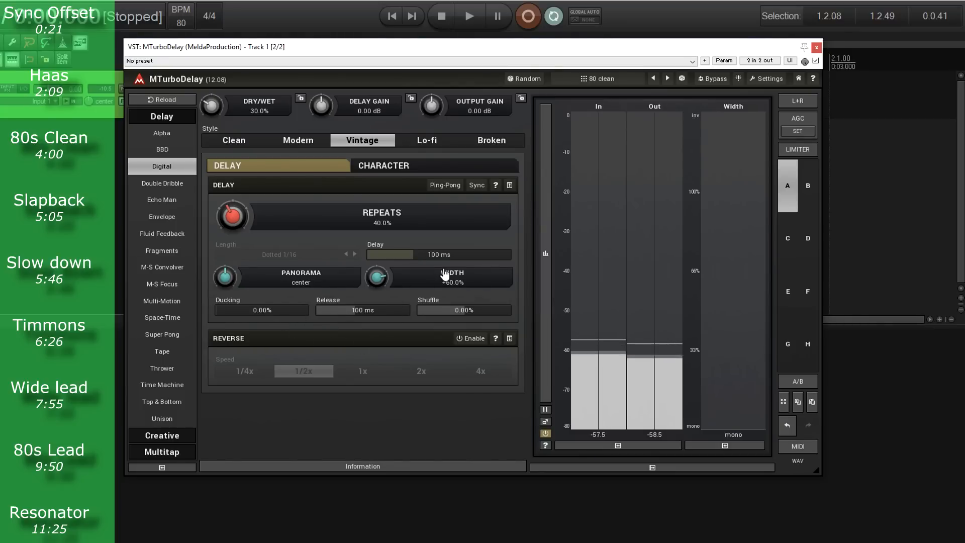
pyautogui.click(387, 165)
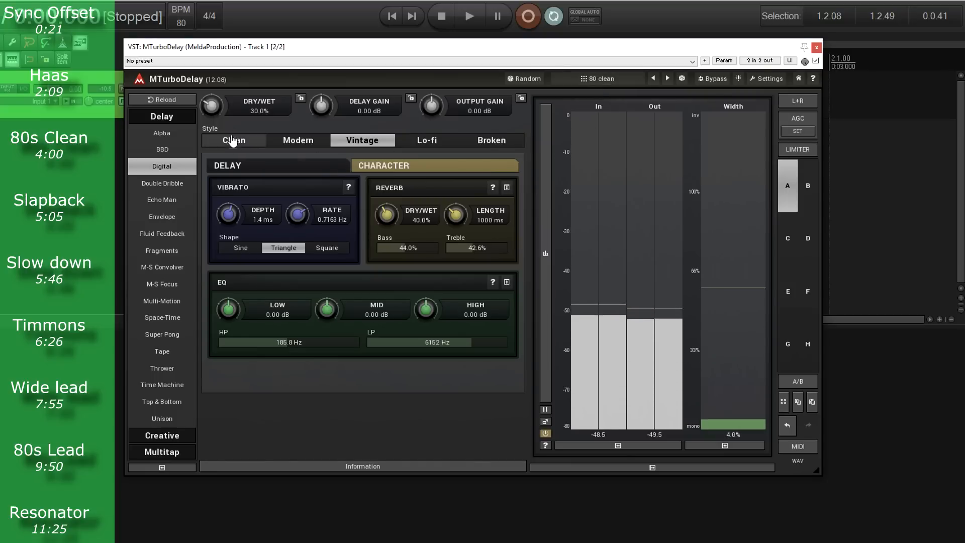
pyautogui.click(280, 168)
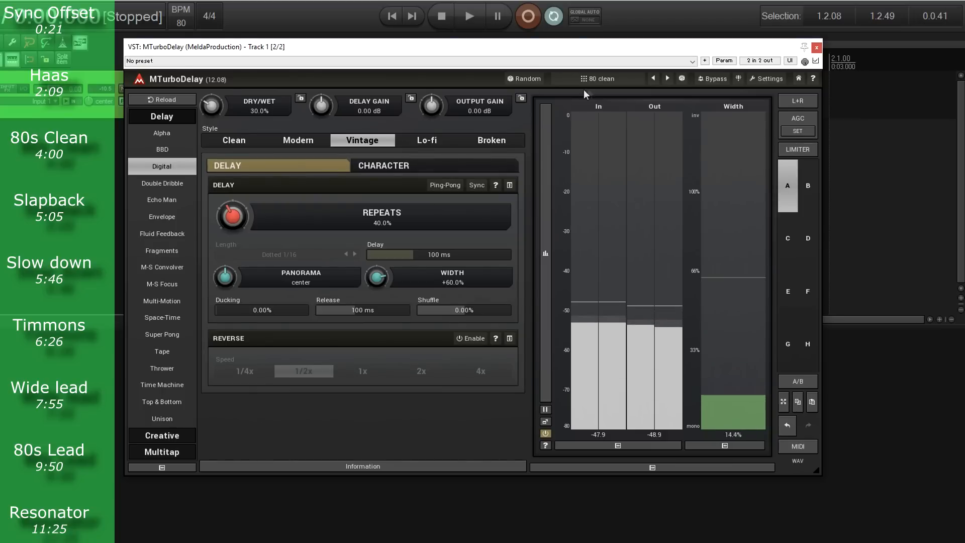
# Load the Slapback preset and close the preset browser.
pyautogui.click(602, 79)
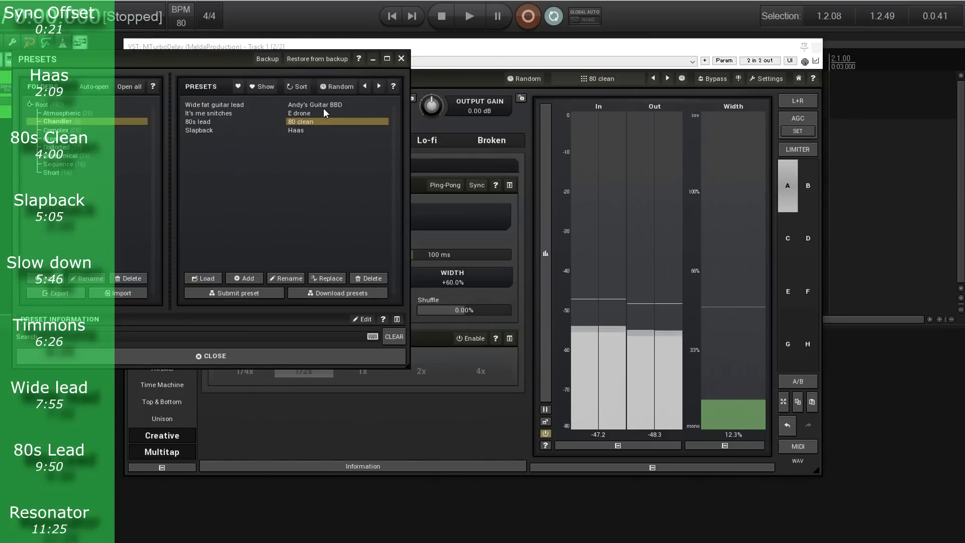
pyautogui.click(201, 130)
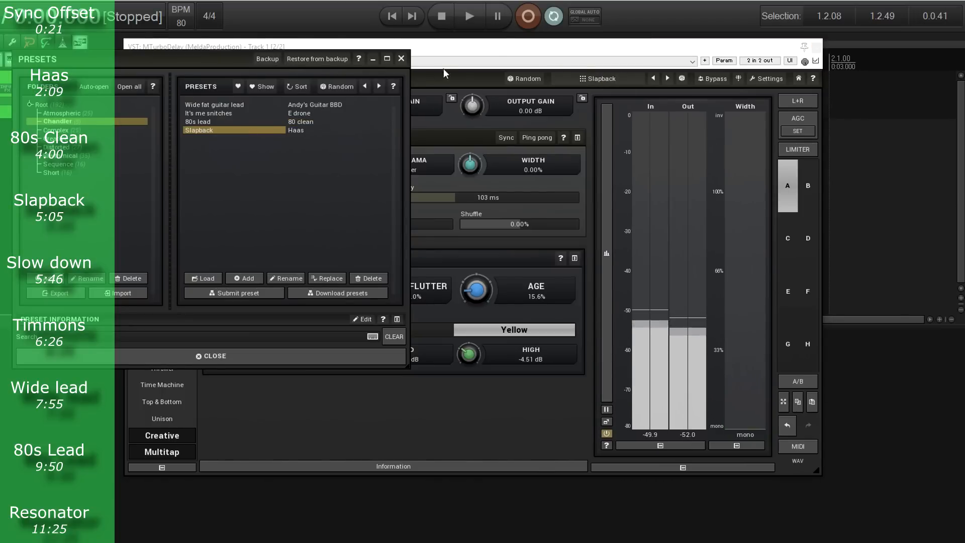
pyautogui.click(401, 59)
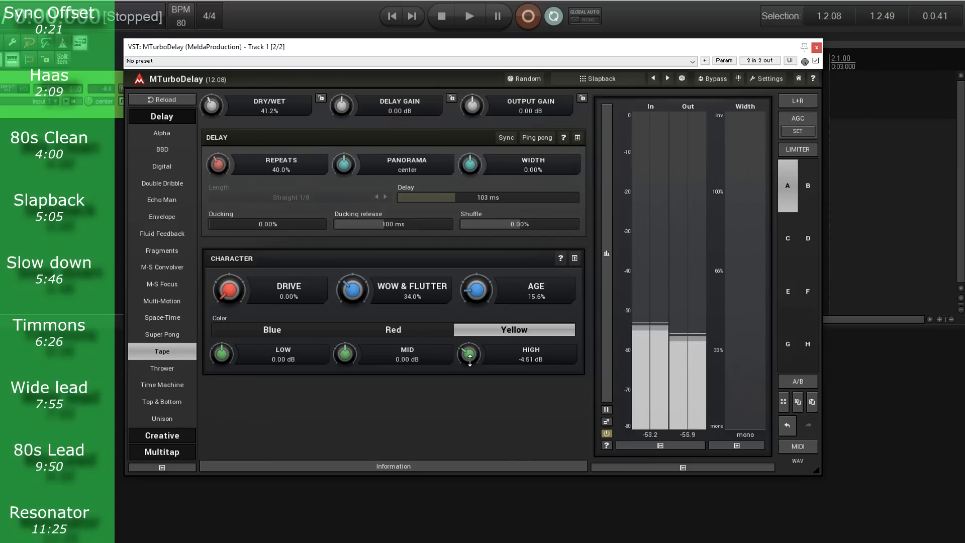
# Load the It's me snitches preset and close the preset browser.
pyautogui.click(608, 80)
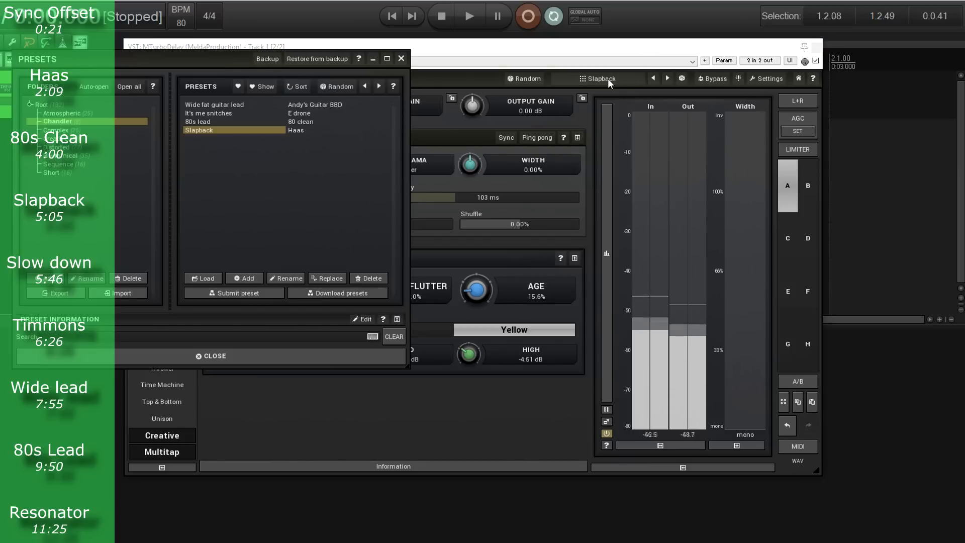
pyautogui.click(236, 113)
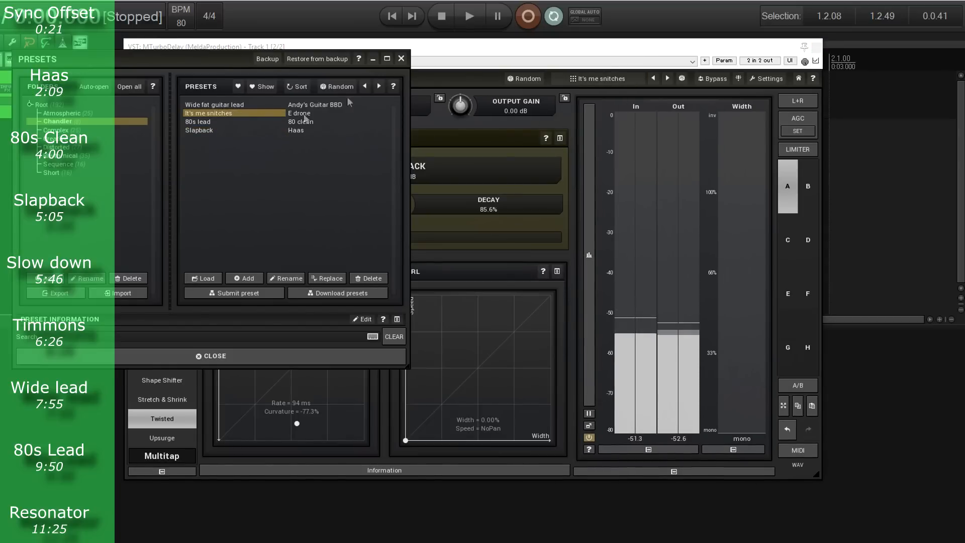
pyautogui.click(401, 58)
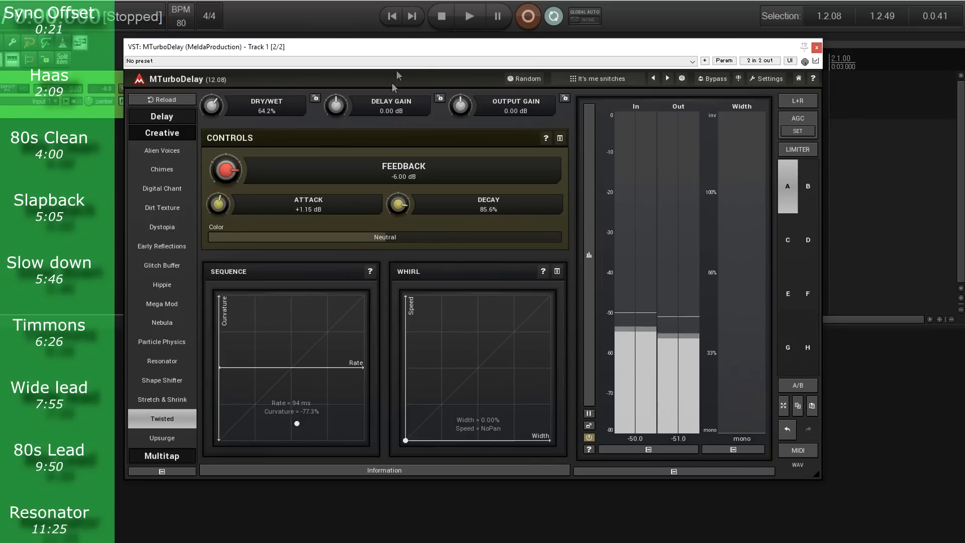
# Load the Andy's Guitar BBD preset and close the preset browser.
pyautogui.click(592, 80)
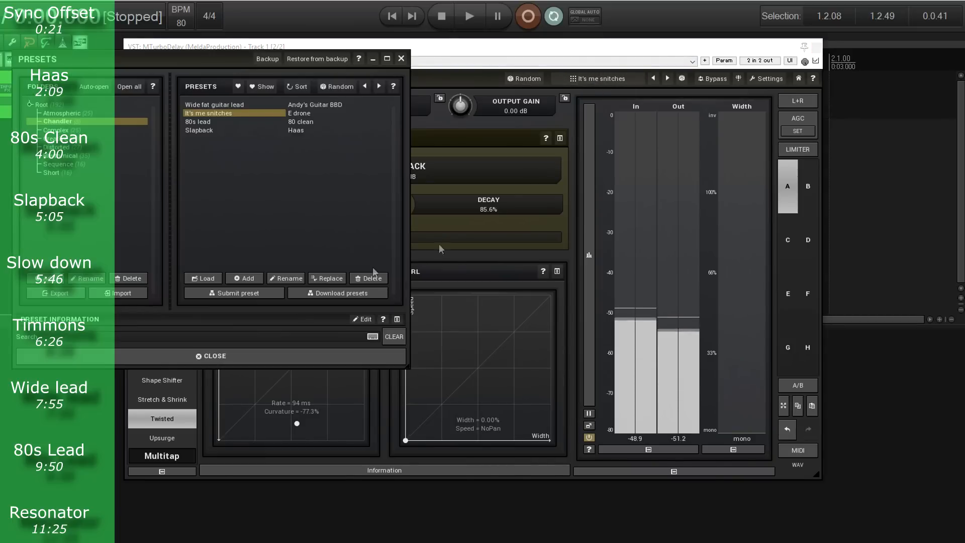
pyautogui.click(302, 104)
pyautogui.click(400, 59)
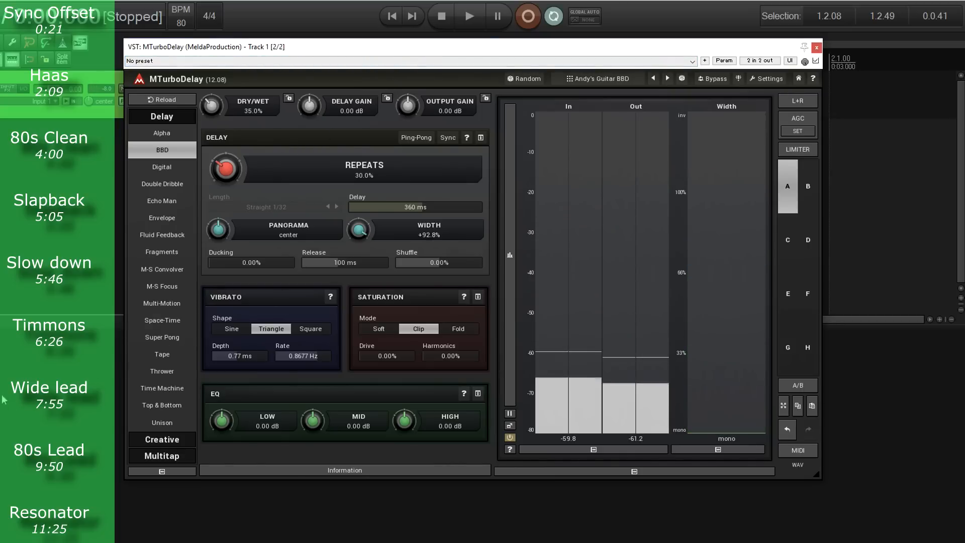
# Load the Wide fat guitar lead preset and lower tap 3's feedback to 54.0%.
pyautogui.click(615, 80)
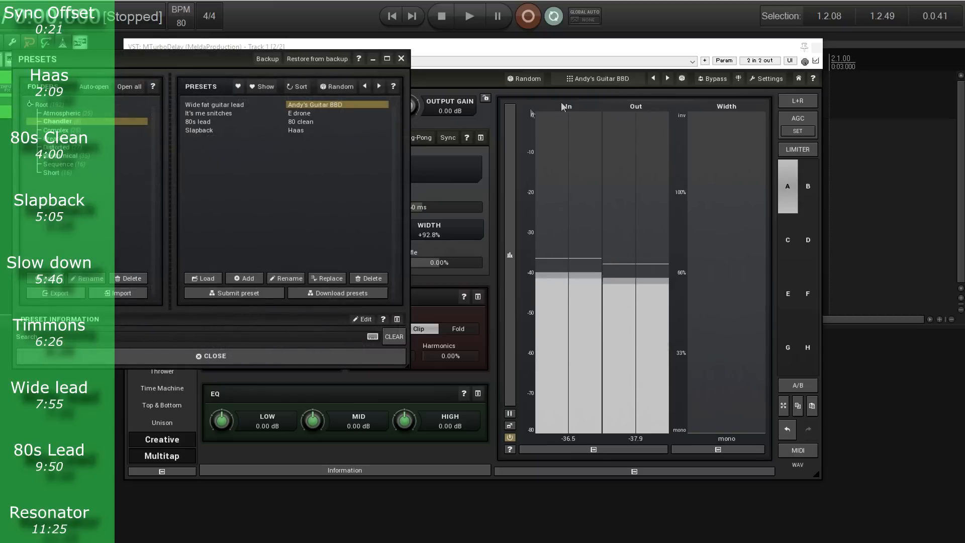
pyautogui.click(237, 104)
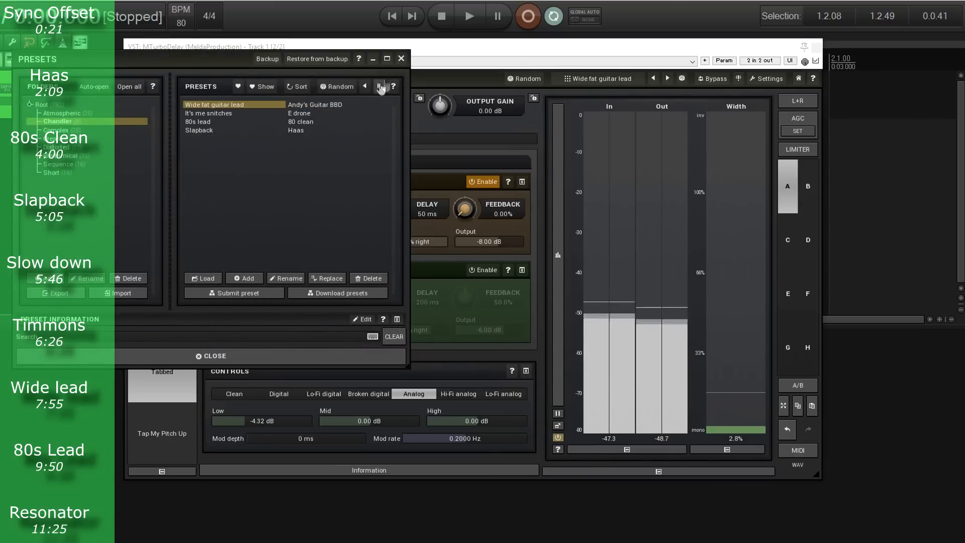
pyautogui.click(401, 58)
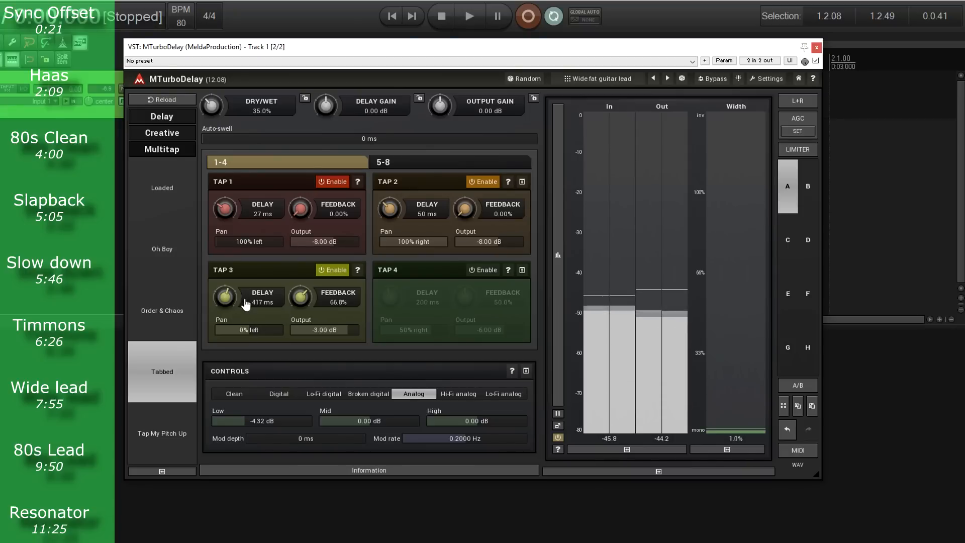
pyautogui.moveTo(303, 294); pyautogui.dragTo(302, 313)
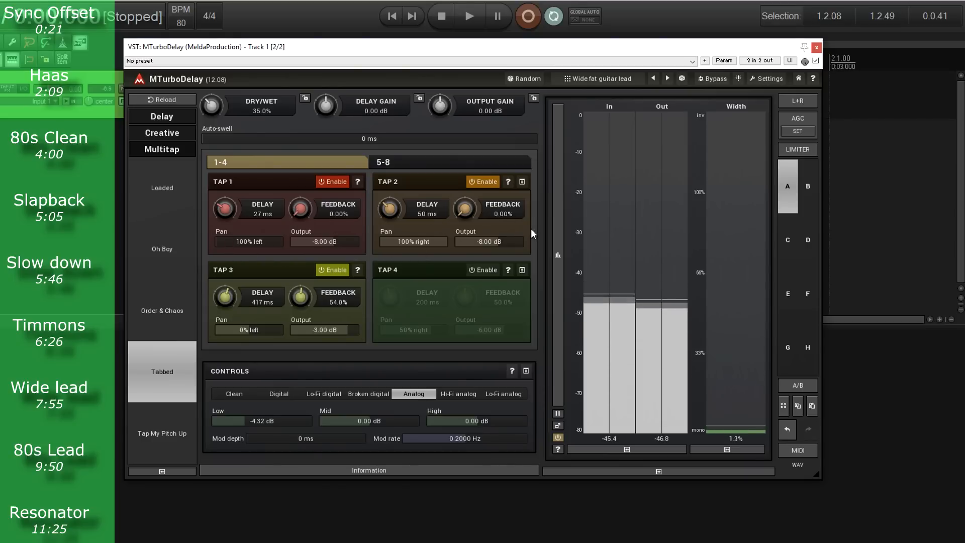
# Disable tap 3 to hear the two short panned taps alone, and enable it again.
pyautogui.click(346, 270)
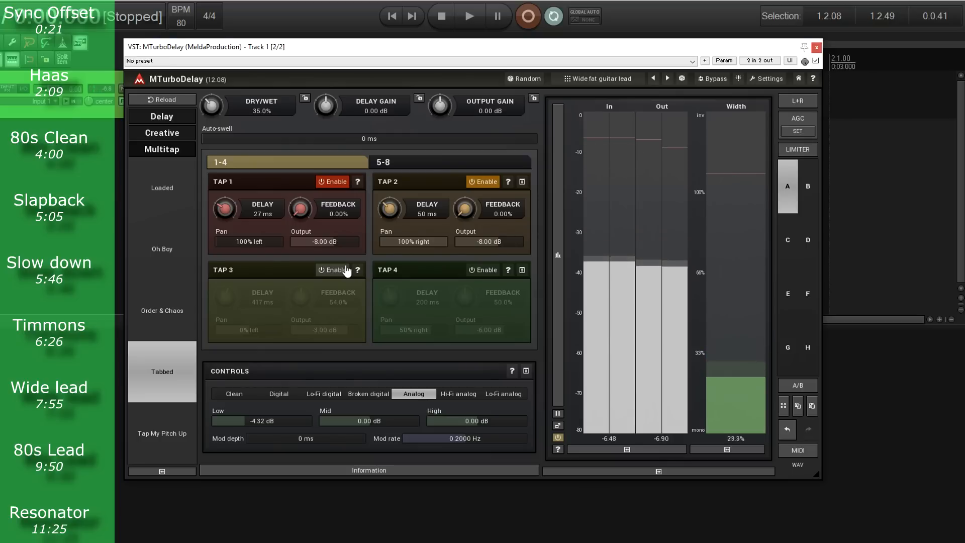
pyautogui.click(718, 81)
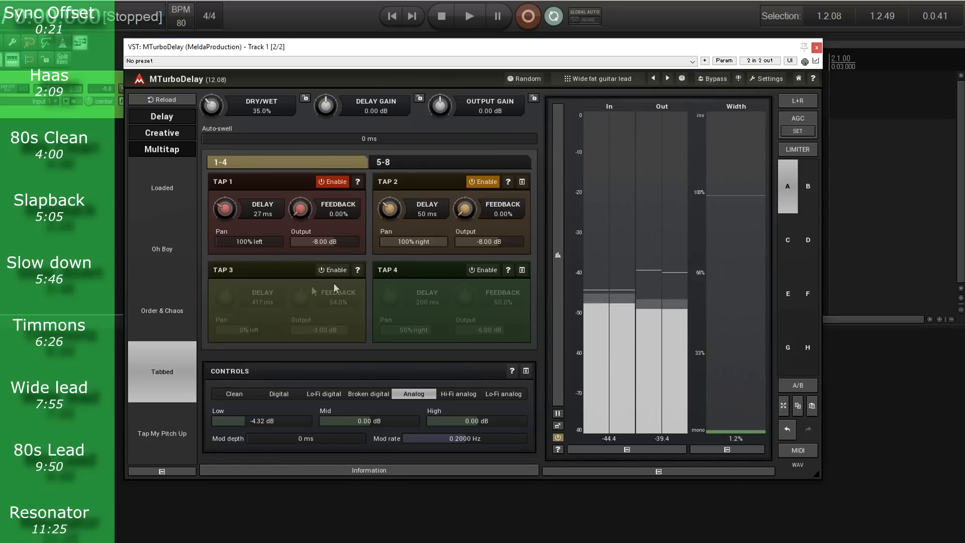
pyautogui.click(342, 270)
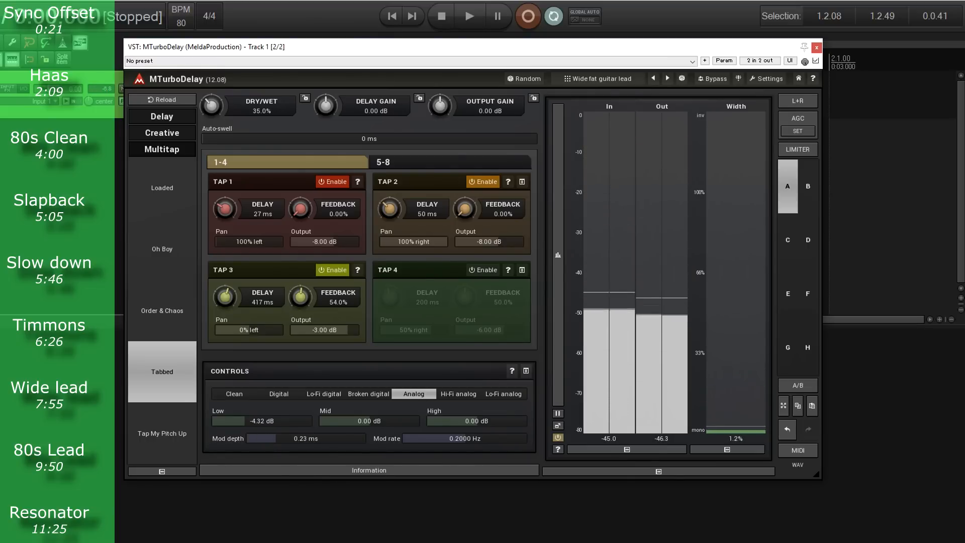
# Add modulation to the taps with a mod depth of 2.1 ms and a mod rate of 1.328 Hz.
pyautogui.moveTo(306, 438); pyautogui.dragTo(306, 438)
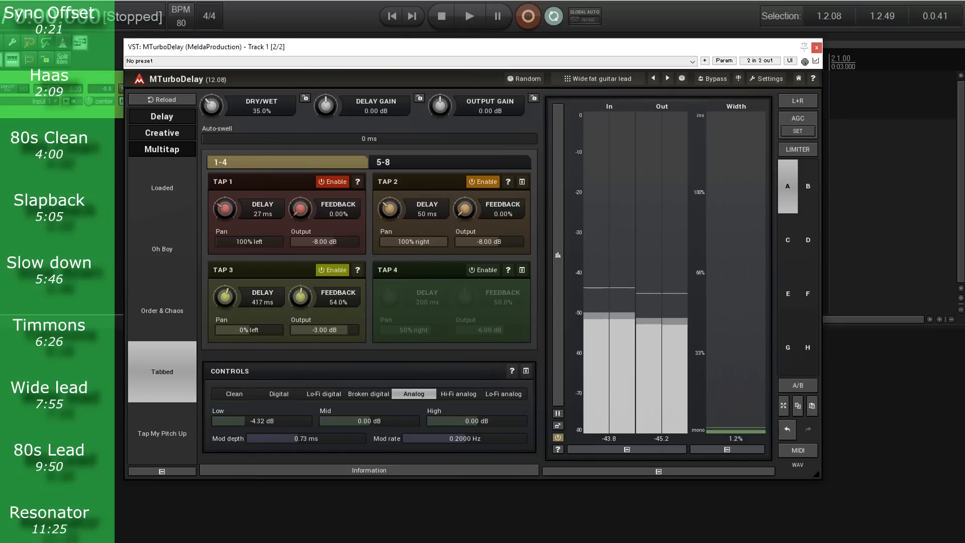
pyautogui.moveTo(458, 438); pyautogui.dragTo(442, 418)
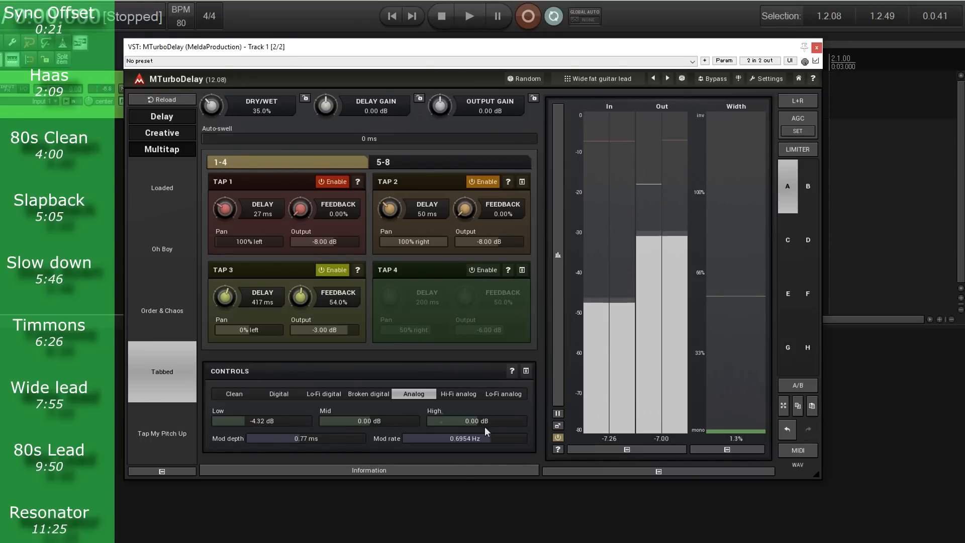
pyautogui.moveTo(478, 437); pyautogui.dragTo(479, 432)
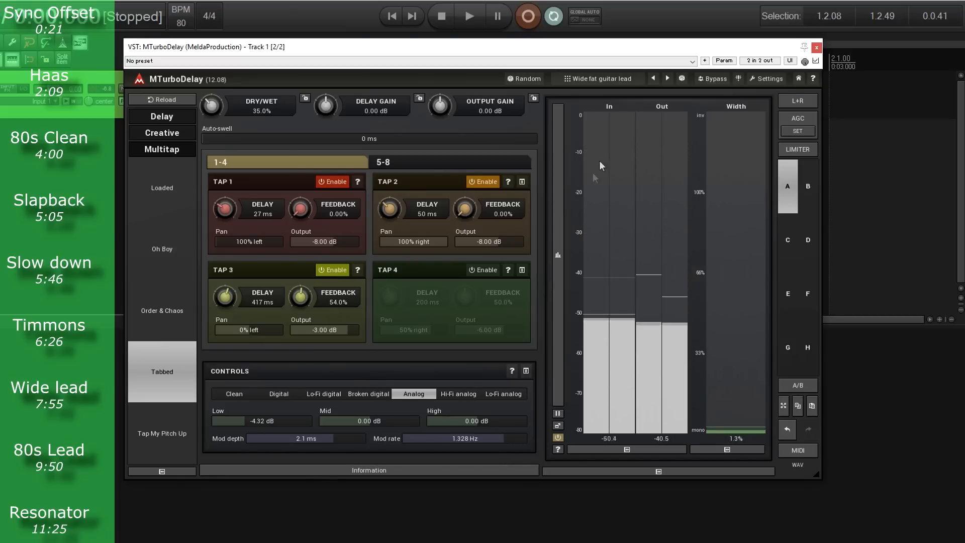
# Load the 80s lead preset, review its vibrato, reverb and EQ character settings, and return to the delay settings.
pyautogui.click(608, 79)
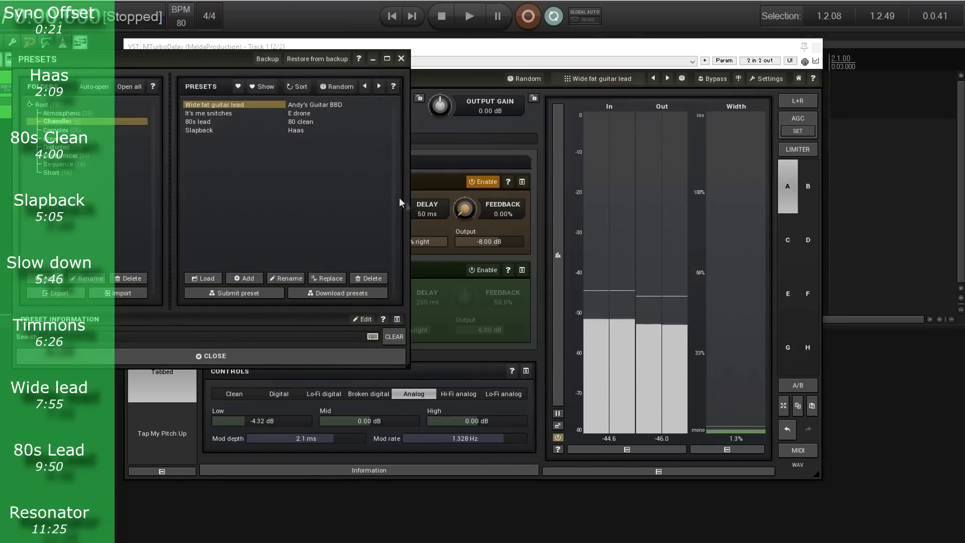
pyautogui.click(206, 123)
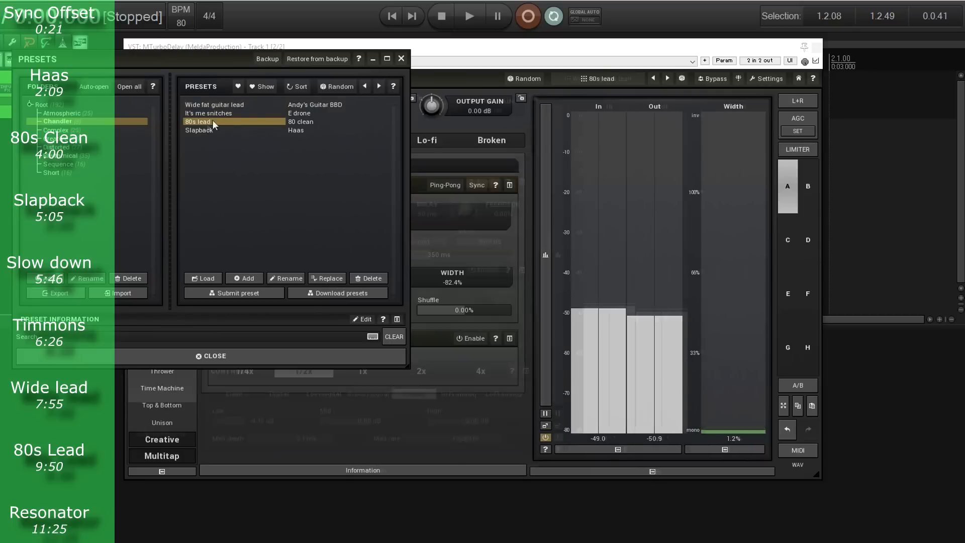
pyautogui.click(402, 58)
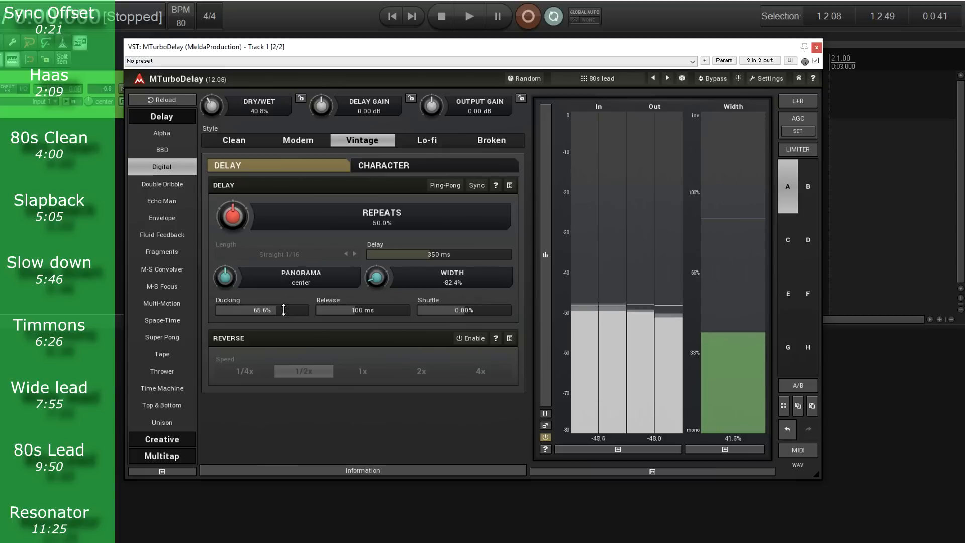
pyautogui.click(363, 172)
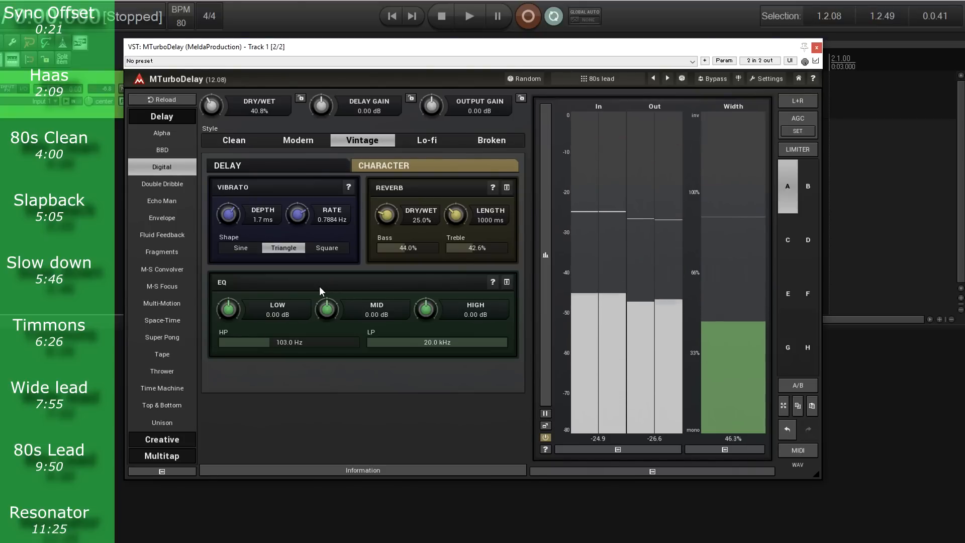
pyautogui.click(299, 165)
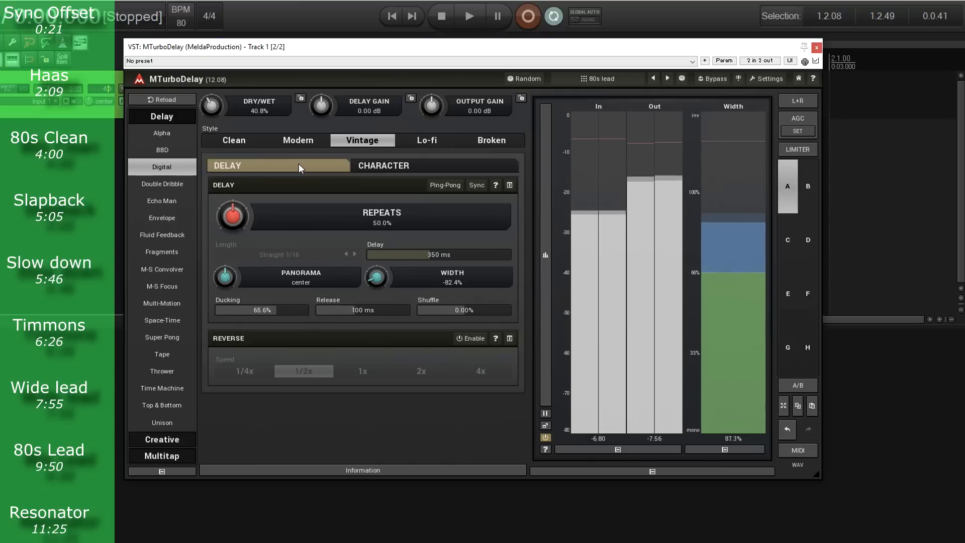
# Compare the delay with ducking removed and with ducking at 100.0%, and set ducking to 66.0%.
pyautogui.doubleClick(278, 310)
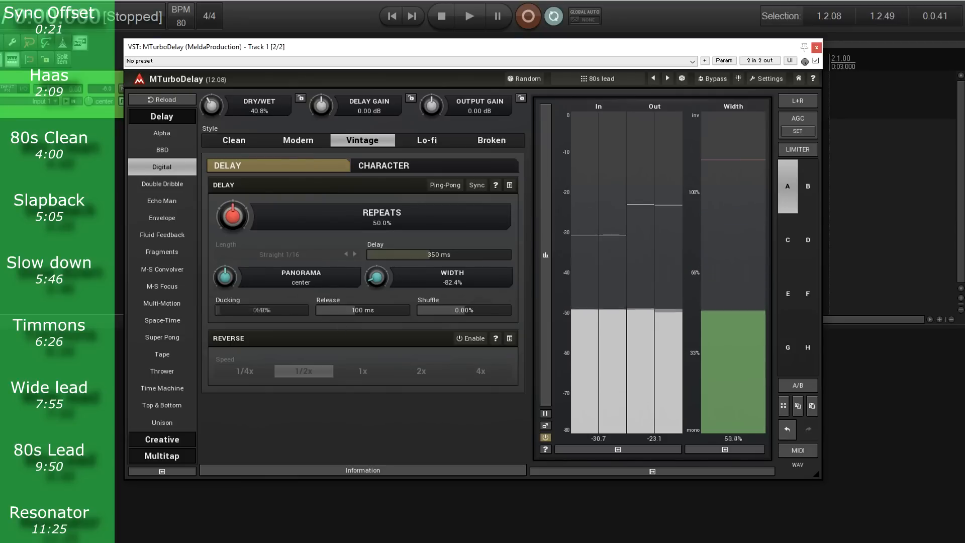
pyautogui.moveTo(303, 306); pyautogui.dragTo(397, 306)
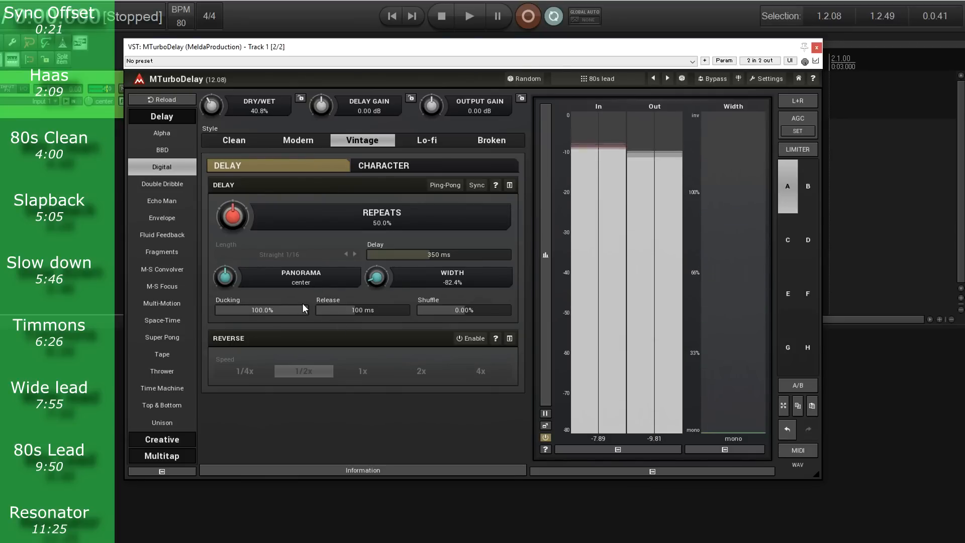
pyautogui.moveTo(300, 306); pyautogui.dragTo(295, 305)
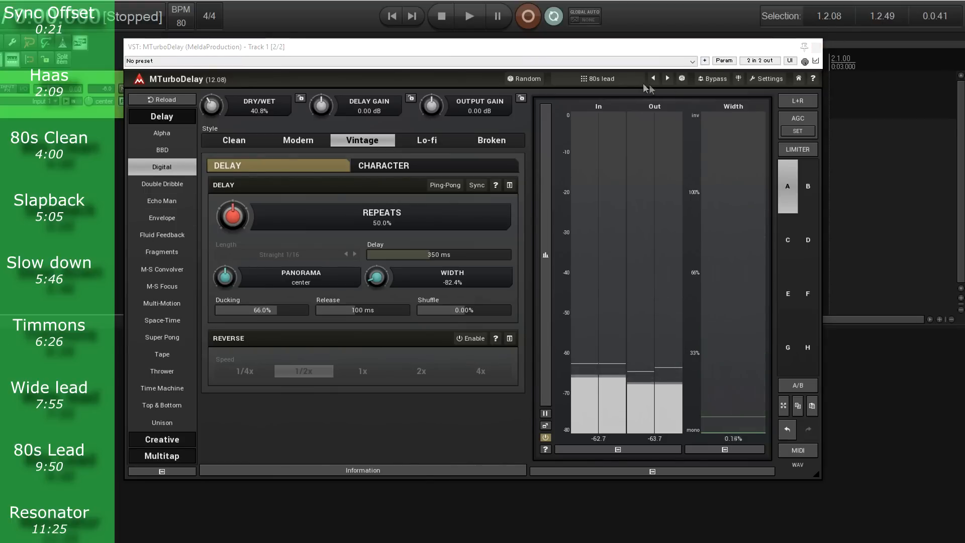
# Load the E drone preset and close the preset browser.
pyautogui.click(602, 76)
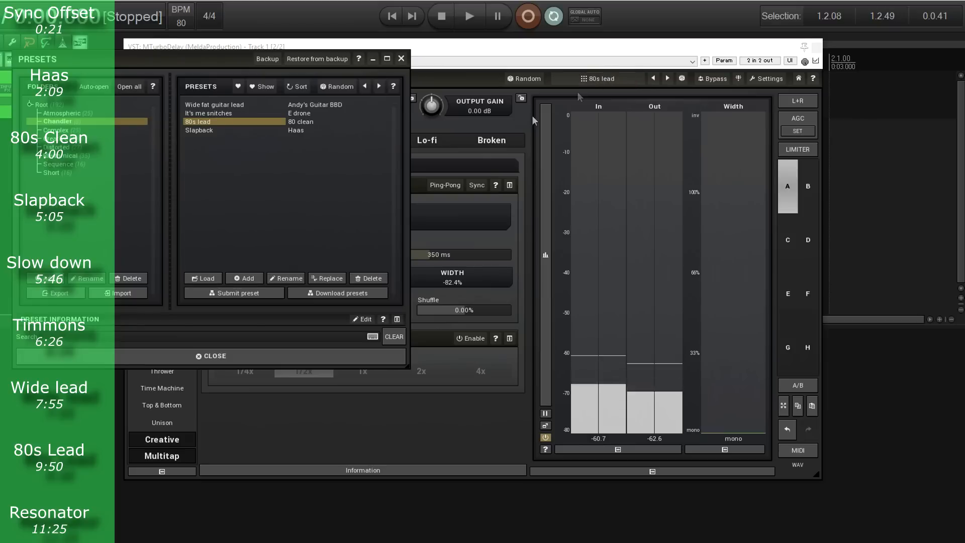
pyautogui.click(301, 114)
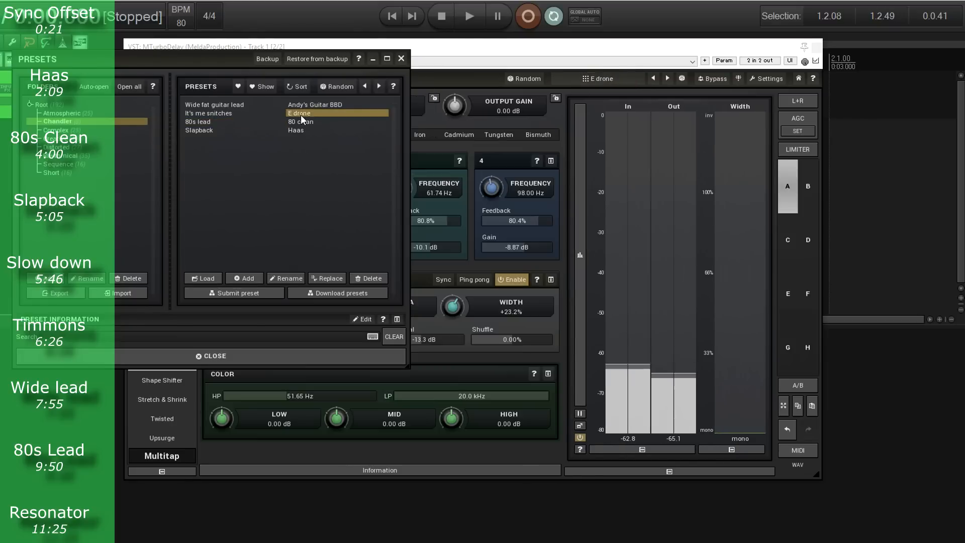
pyautogui.click(401, 58)
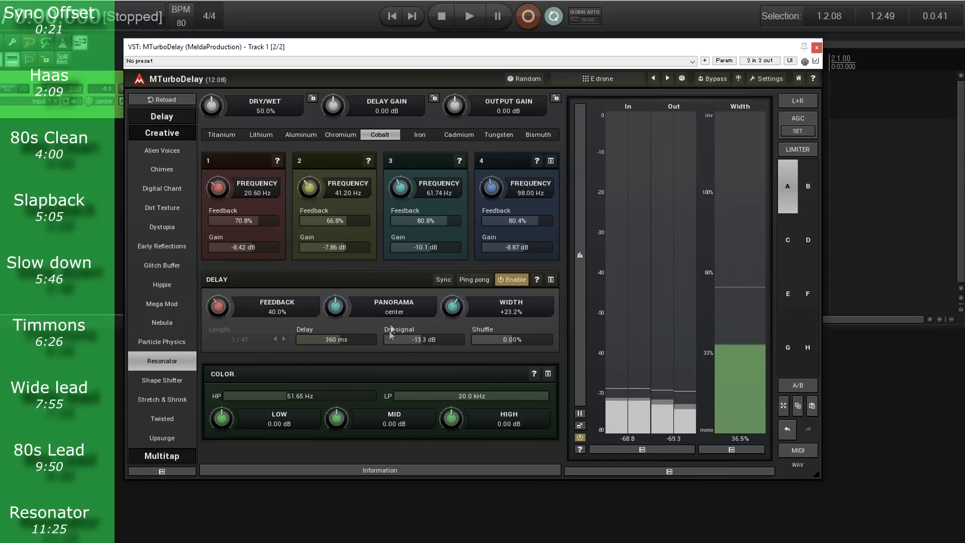
# Reset the Resonator device to its defaults, disable its delay section and set dry/wet to 100.0%.
pyautogui.click(172, 100)
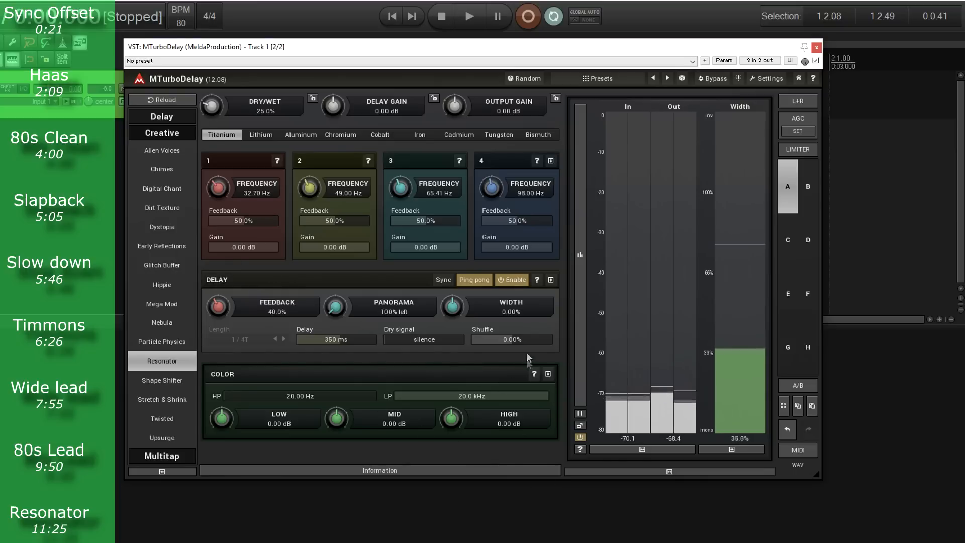
pyautogui.click(516, 280)
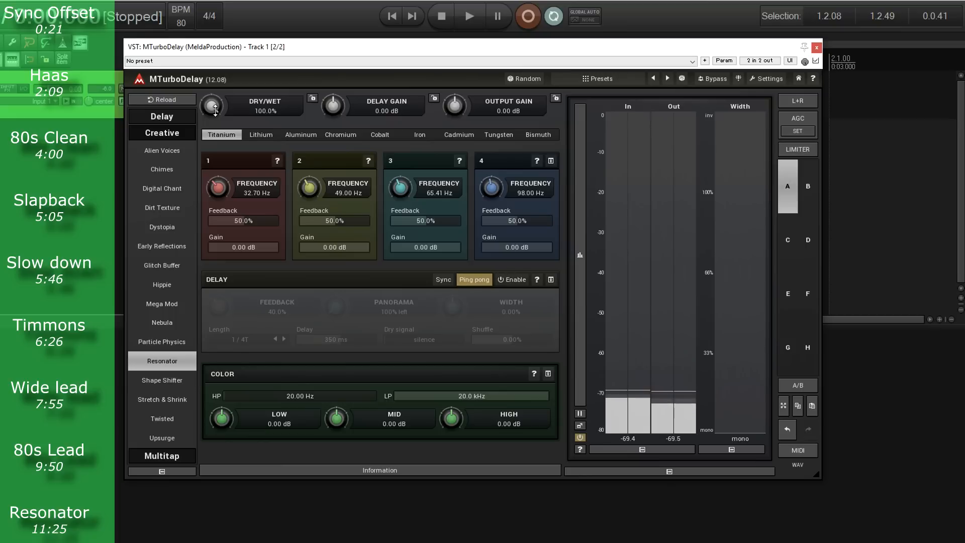
# Turn the gain of all four resonators down to silence.
pyautogui.moveTo(266, 246); pyautogui.dragTo(266, 302)
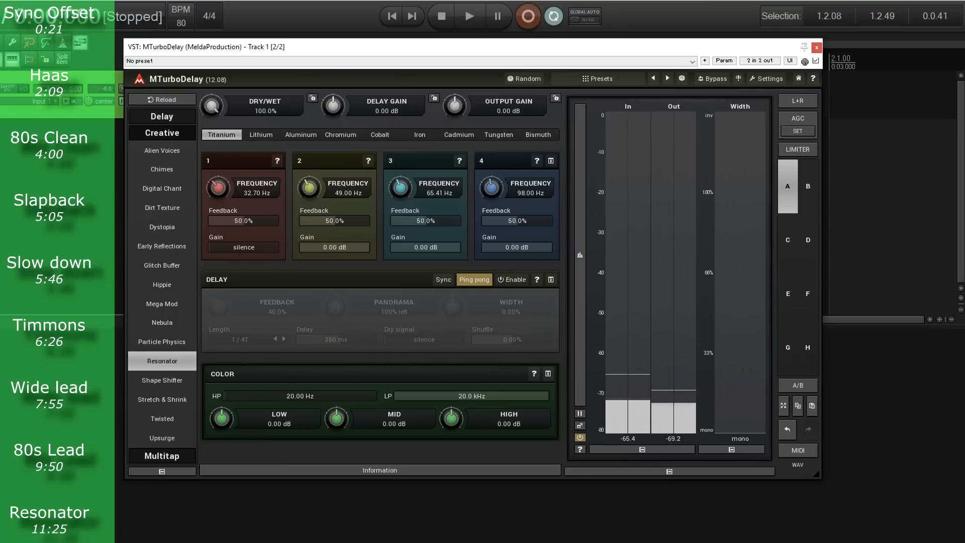
pyautogui.moveTo(323, 247); pyautogui.dragTo(323, 301)
pyautogui.moveTo(457, 247); pyautogui.dragTo(521, 301)
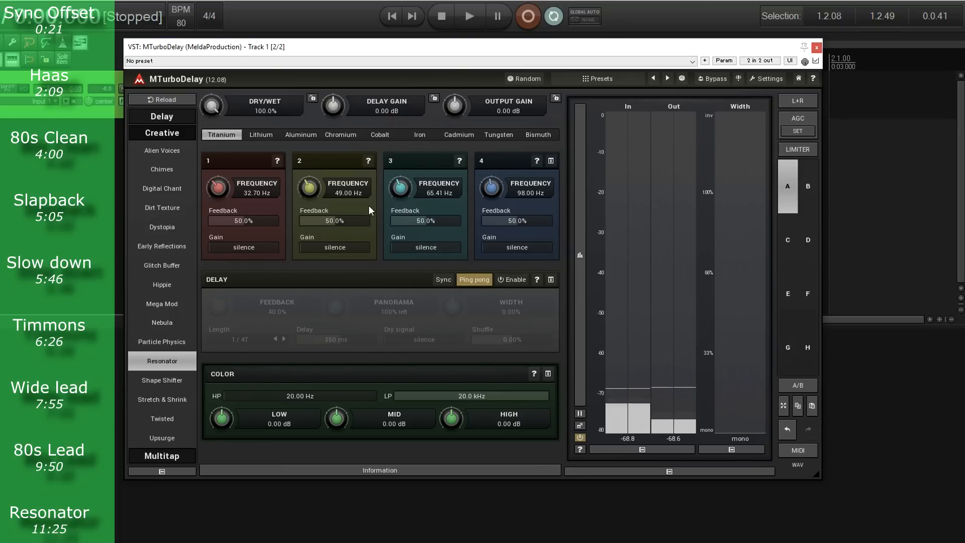
# Tune resonator 1 to C-1 (16.35 Hz), audition it at 0.00 dB gain with 58.8% feedback, and silence it again.
pyautogui.doubleClick(221, 189)
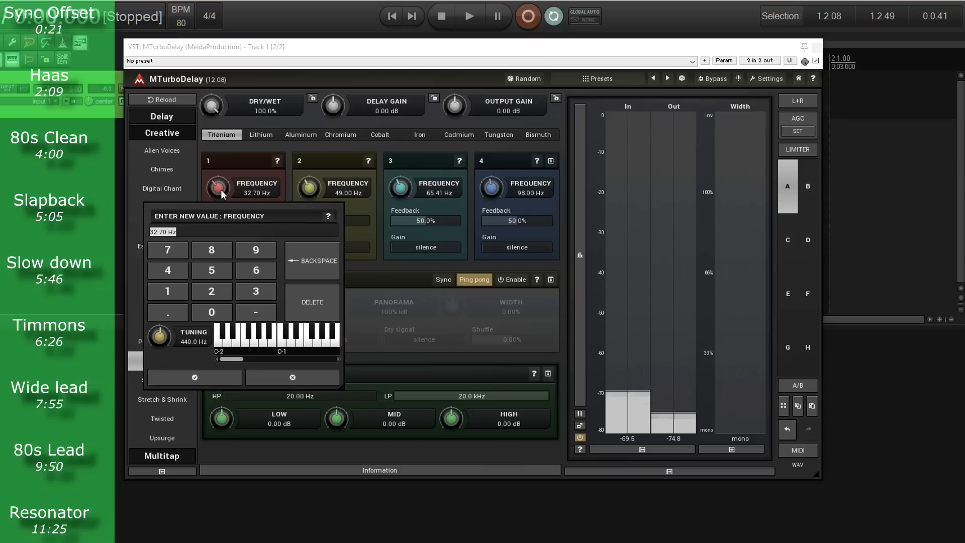
pyautogui.click(280, 344)
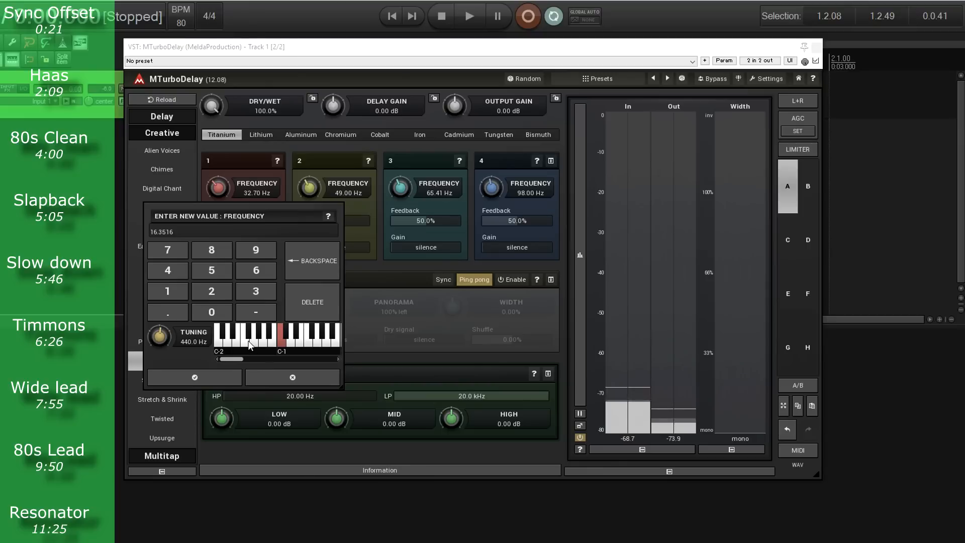
pyautogui.click(226, 381)
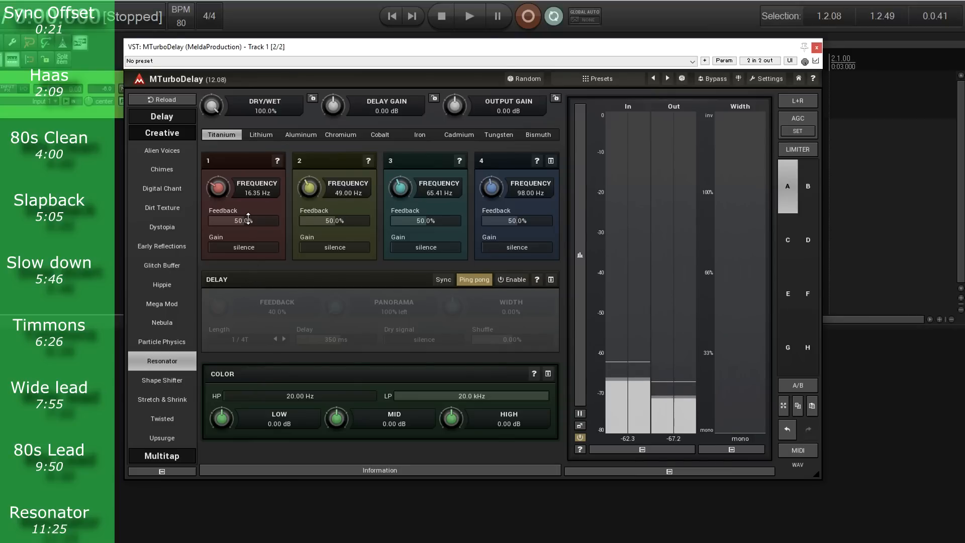
pyautogui.moveTo(250, 248); pyautogui.dragTo(250, 216)
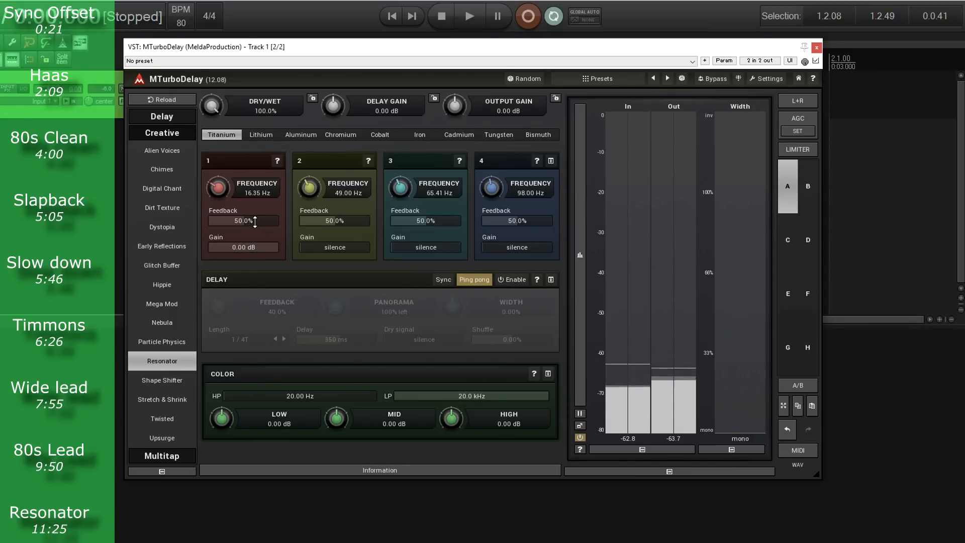
pyautogui.moveTo(247, 221); pyautogui.dragTo(209, 246)
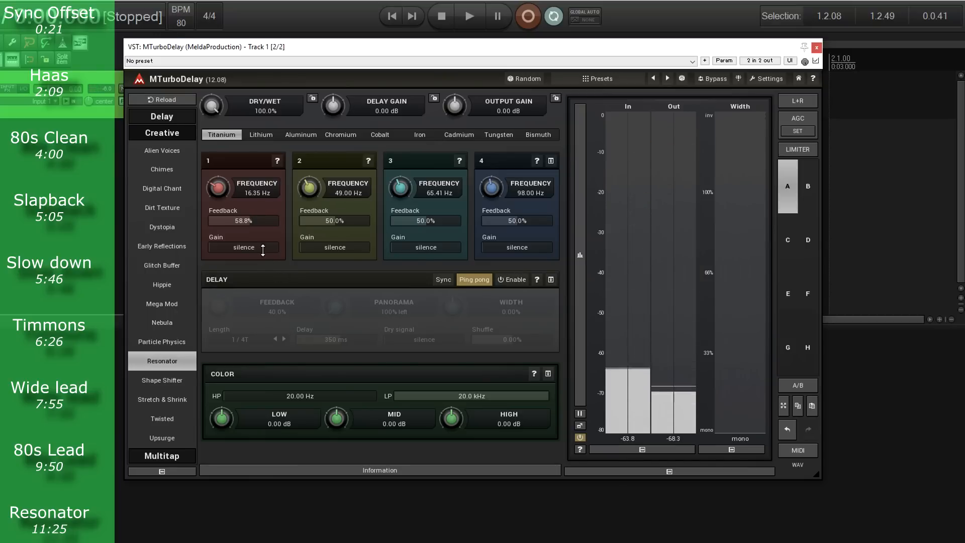
# Tune resonator 2 to C0 (32.70 Hz), and set its gain to 0.00 dB and its feedback to 60.8%.
pyautogui.doubleClick(312, 189)
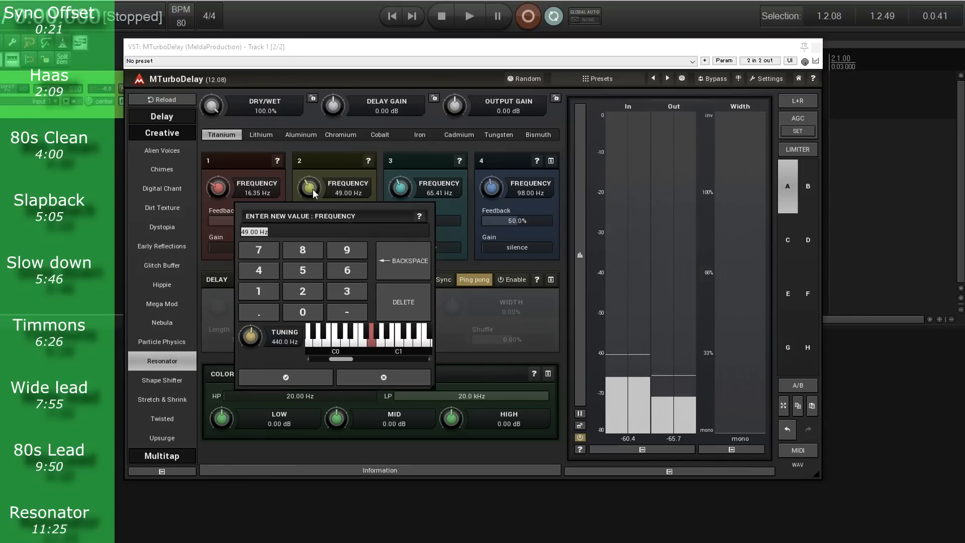
pyautogui.click(336, 344)
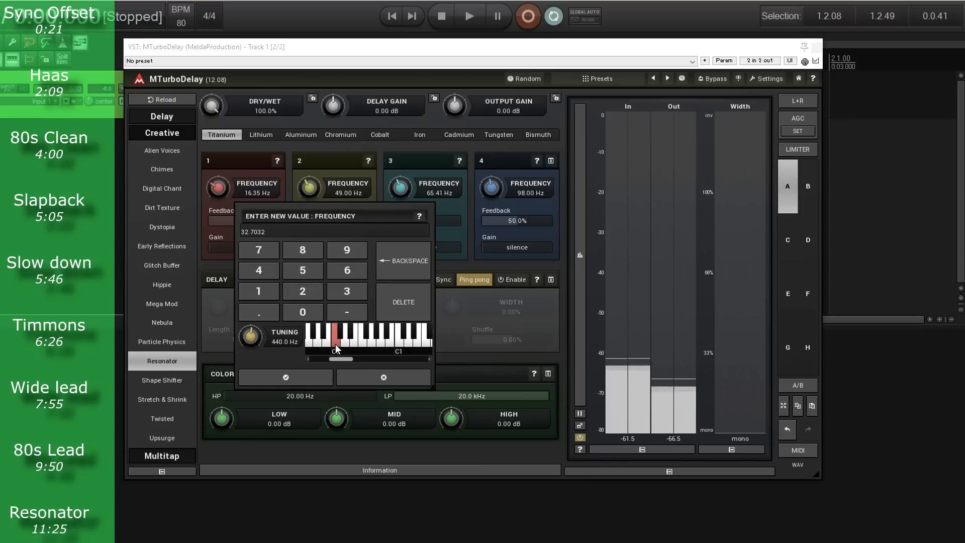
pyautogui.click(285, 378)
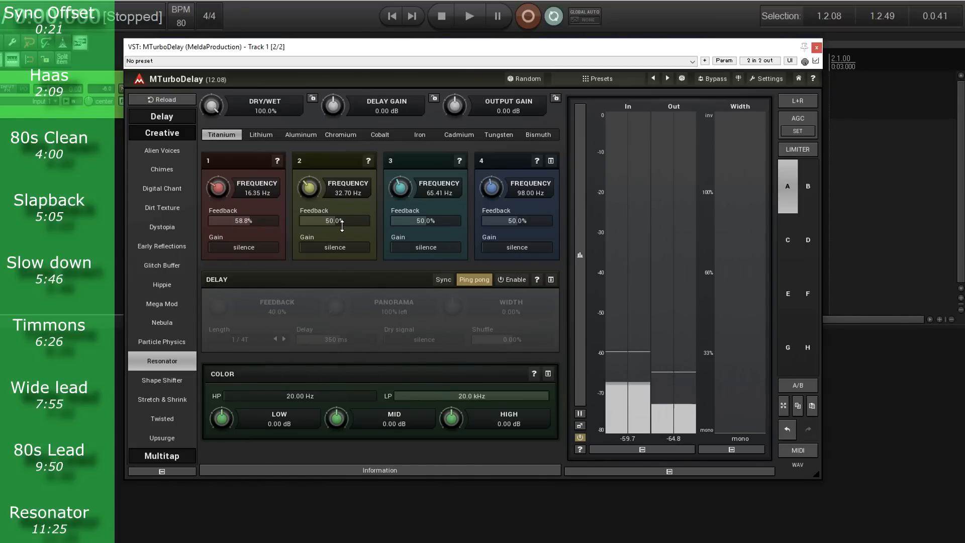
pyautogui.doubleClick(337, 248)
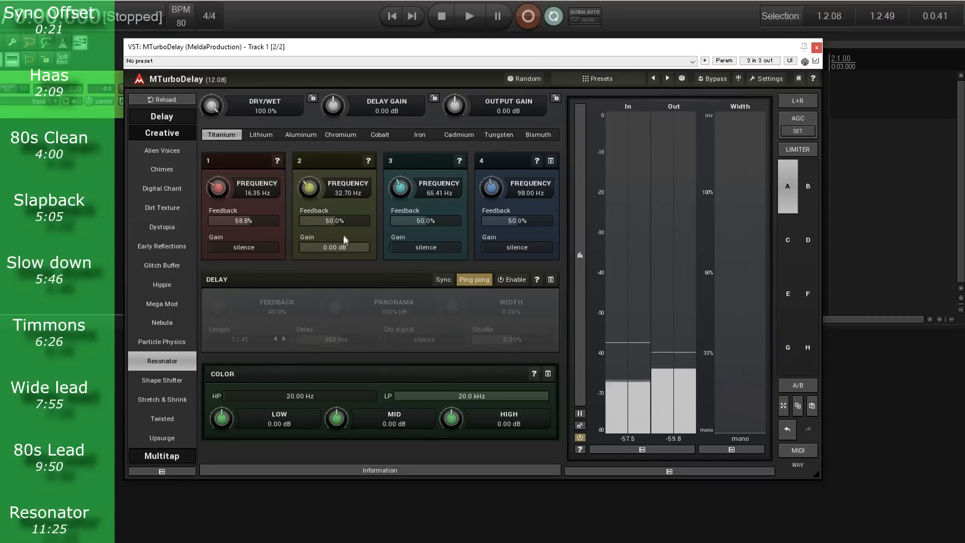
pyautogui.moveTo(342, 220); pyautogui.dragTo(342, 175)
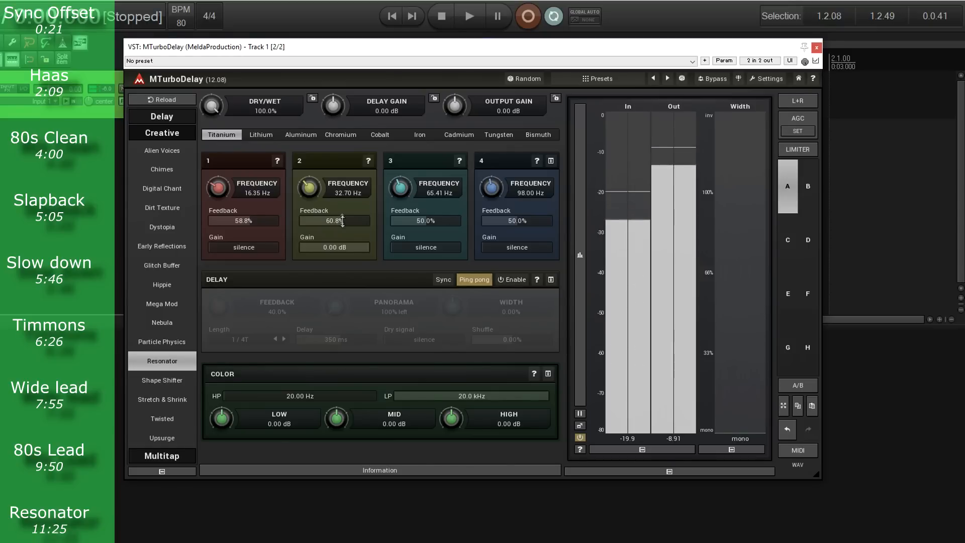
# Silence resonator 2 and tune resonator 3 to G1 (98.00 Hz).
pyautogui.moveTo(359, 246); pyautogui.dragTo(360, 321)
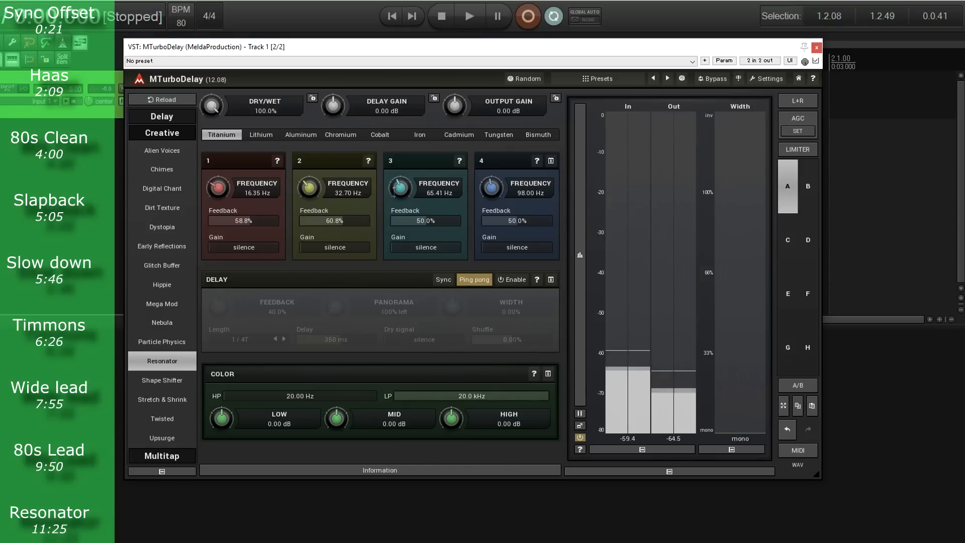
pyautogui.doubleClick(394, 190)
pyautogui.click(437, 344)
pyautogui.click(498, 343)
pyautogui.click(395, 383)
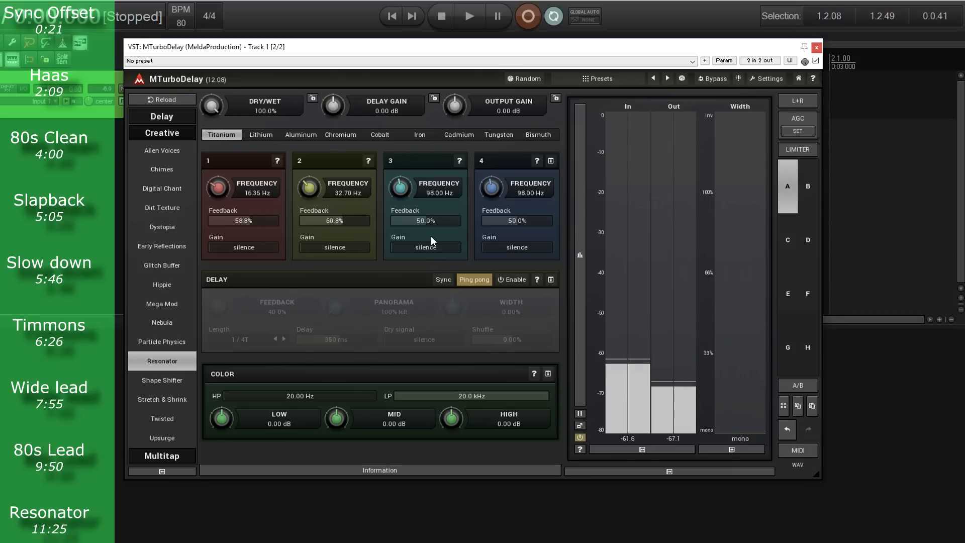
# Audition resonator 3 at 0.00 dB gain, set its feedback to 76.4%, and silence it again.
pyautogui.doubleClick(435, 243)
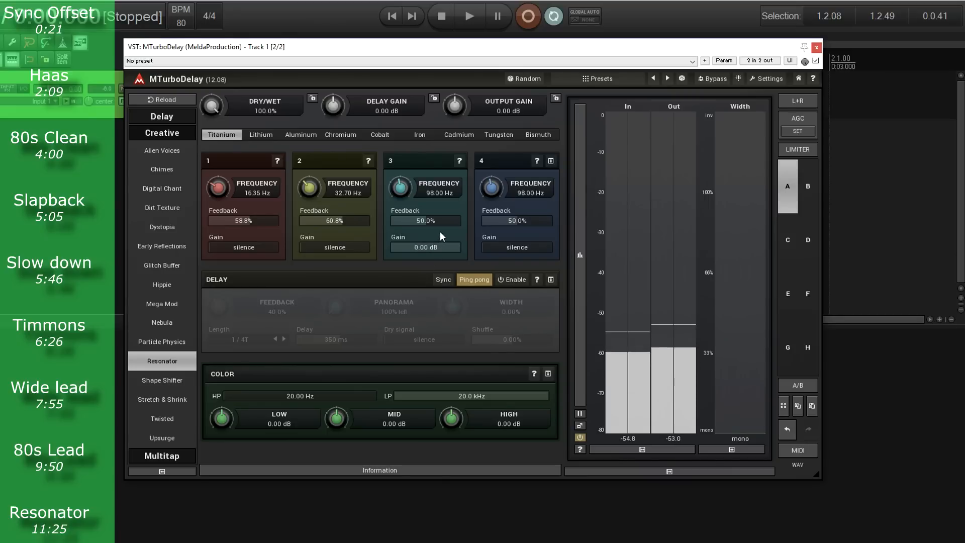
pyautogui.moveTo(436, 221); pyautogui.dragTo(454, 221)
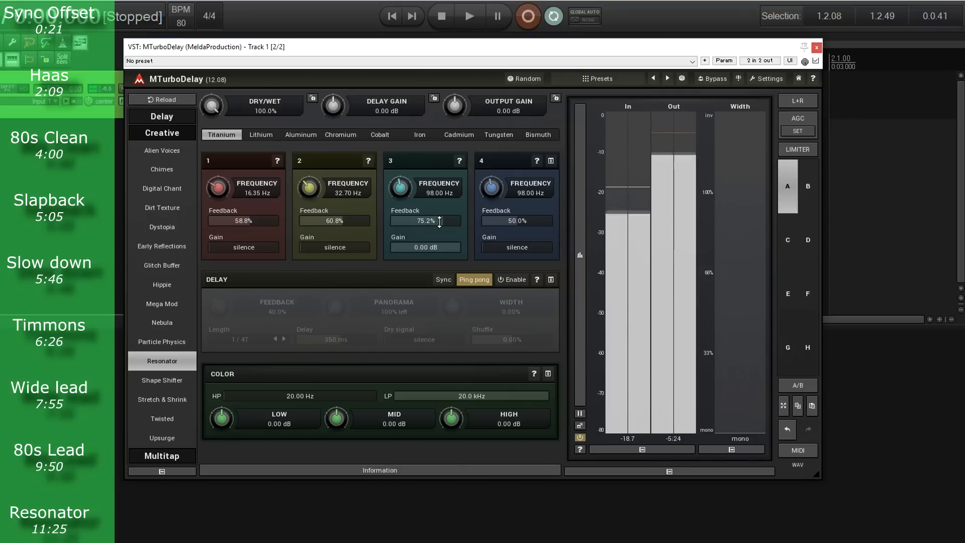
pyautogui.moveTo(439, 222); pyautogui.dragTo(440, 221)
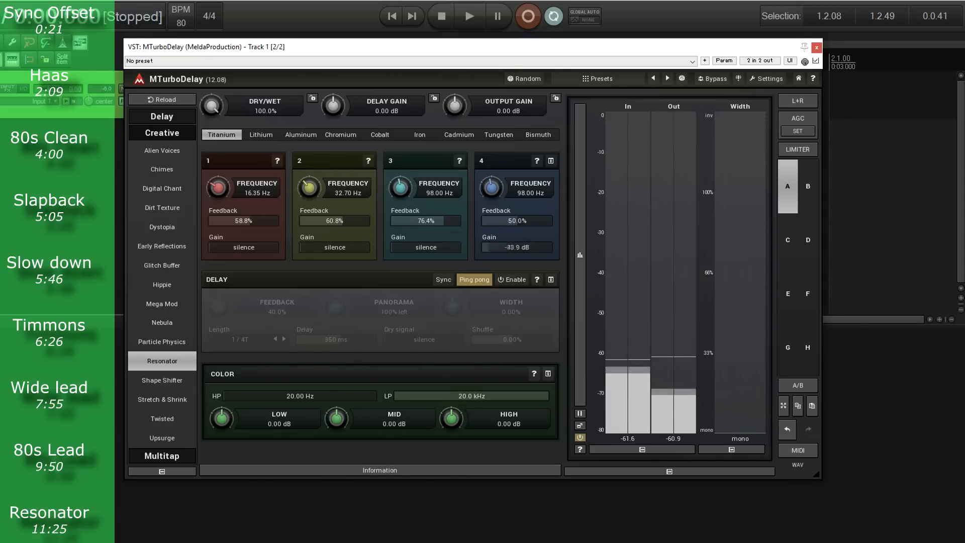
# Tune resonator 4 to E2 (164.8 Hz).
pyautogui.doubleClick(491, 187)
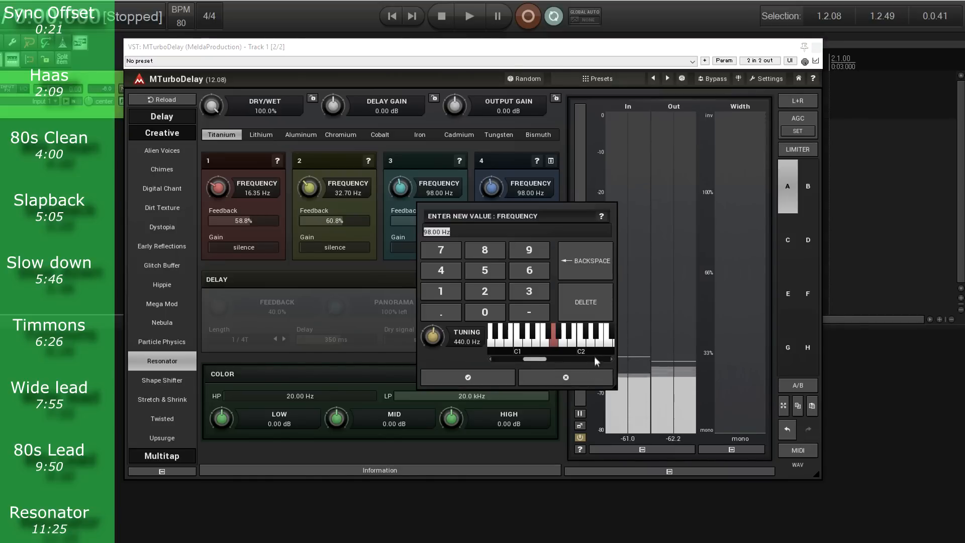
pyautogui.click(534, 344)
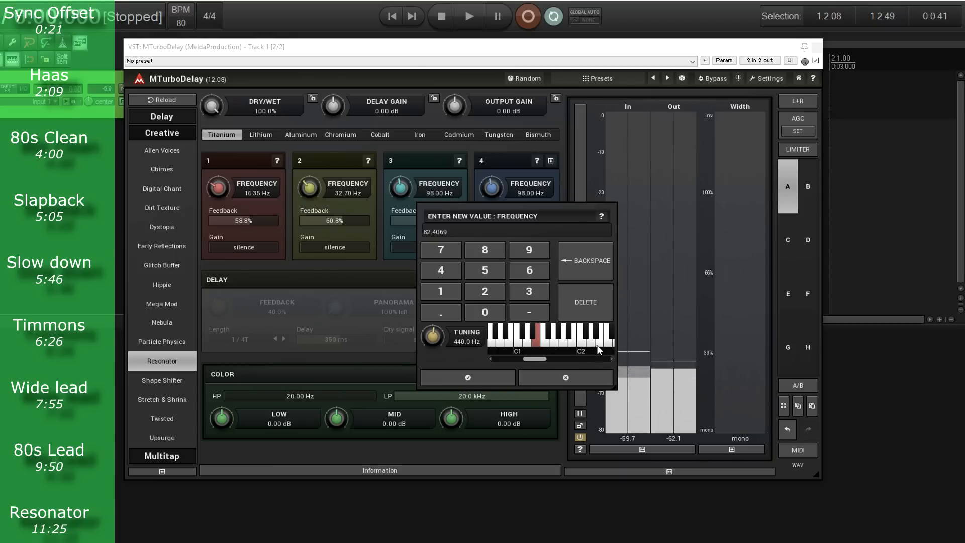
pyautogui.click(500, 387)
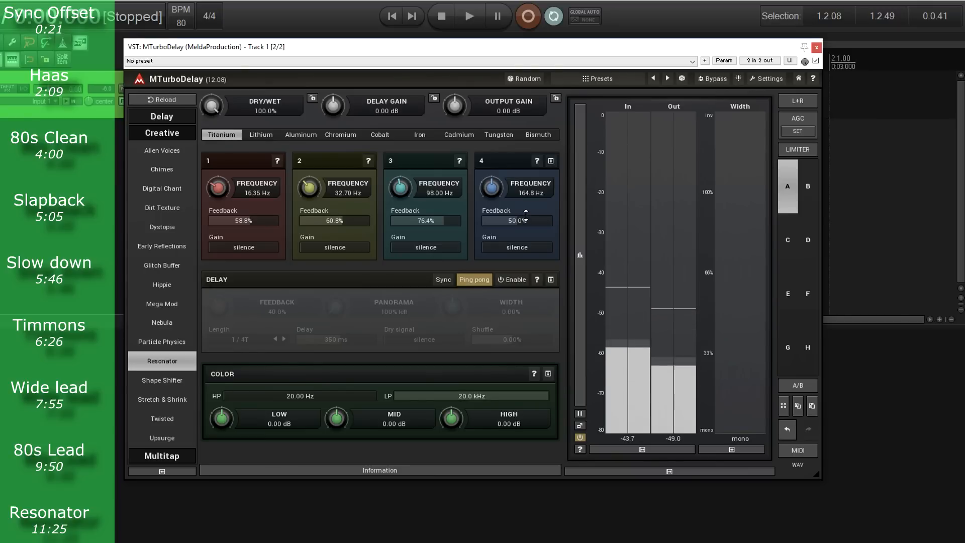
# Audition resonator 4 at 0.00 dB gain, set its feedback to 69.2%, and silence it again.
pyautogui.moveTo(526, 216); pyautogui.dragTo(527, 207)
pyautogui.doubleClick(530, 250)
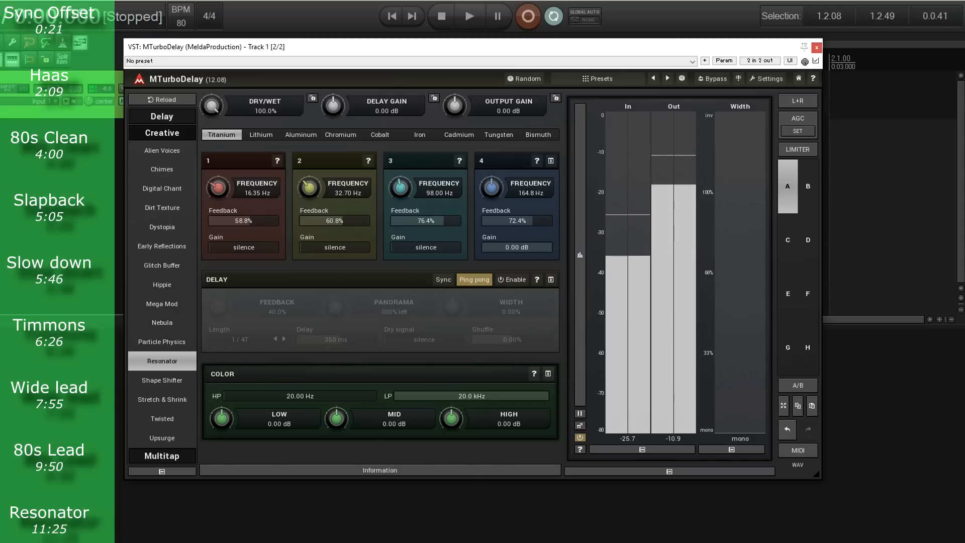
pyautogui.moveTo(527, 220); pyautogui.dragTo(527, 224)
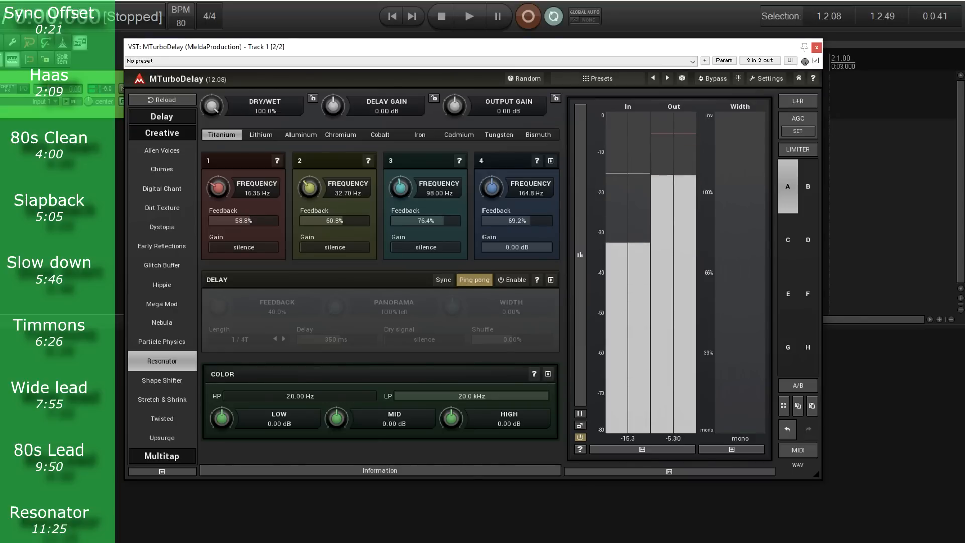
pyautogui.moveTo(529, 247); pyautogui.dragTo(530, 302)
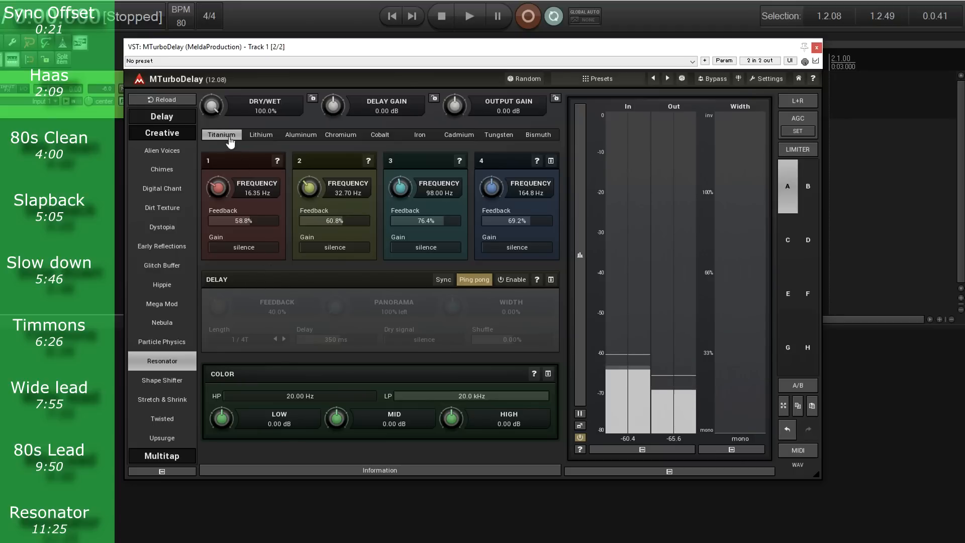
# Bring the gains of resonators 1 to 4 up to -4.32, -4.59, -4.50 and -4.32 dB respectively.
pyautogui.moveTo(261, 247); pyautogui.dragTo(261, 229)
pyautogui.doubleClick(262, 248)
pyautogui.doubleClick(325, 245)
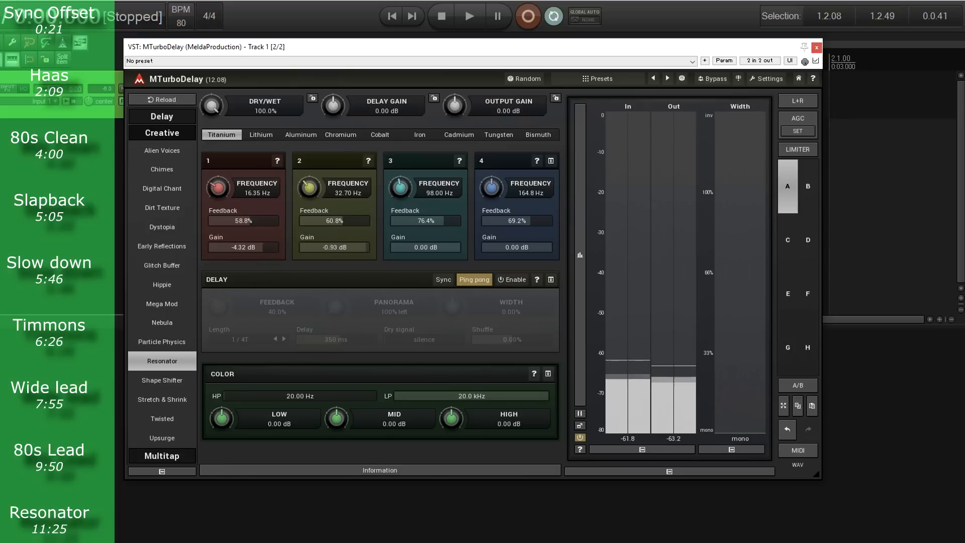
pyautogui.moveTo(429, 247); pyautogui.dragTo(428, 257)
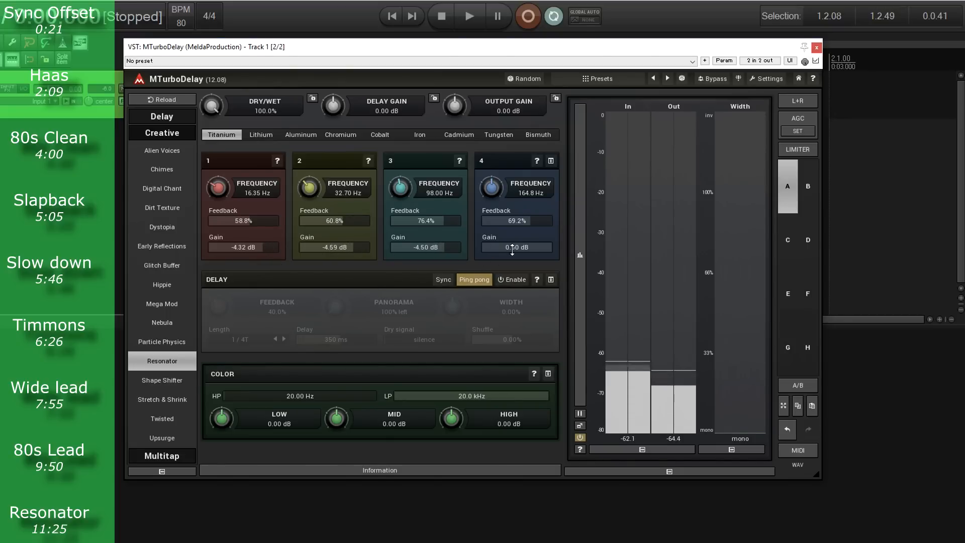
pyautogui.moveTo(516, 247); pyautogui.dragTo(517, 251)
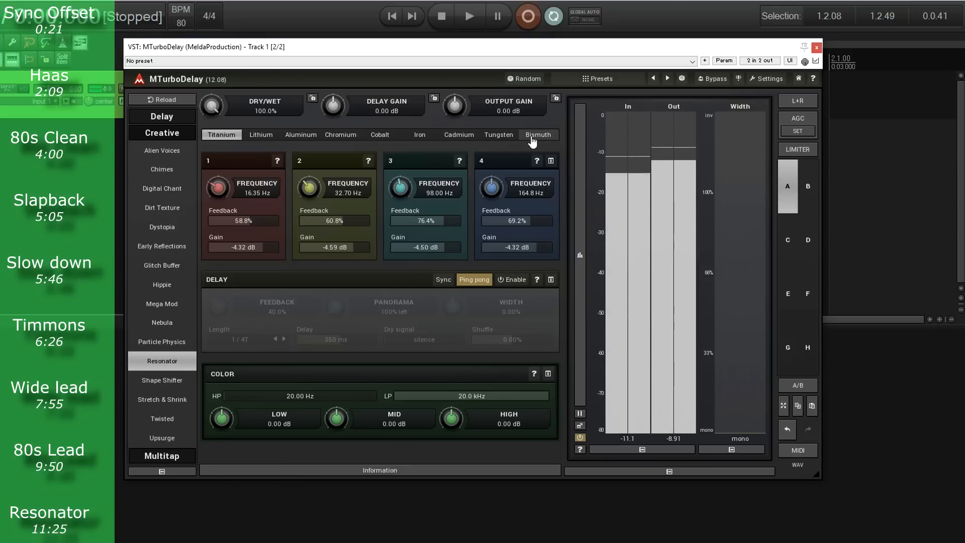
# Audition the drone with different resonator materials, including Lithium and Aluminum, and select Cadmium.
pyautogui.click(276, 135)
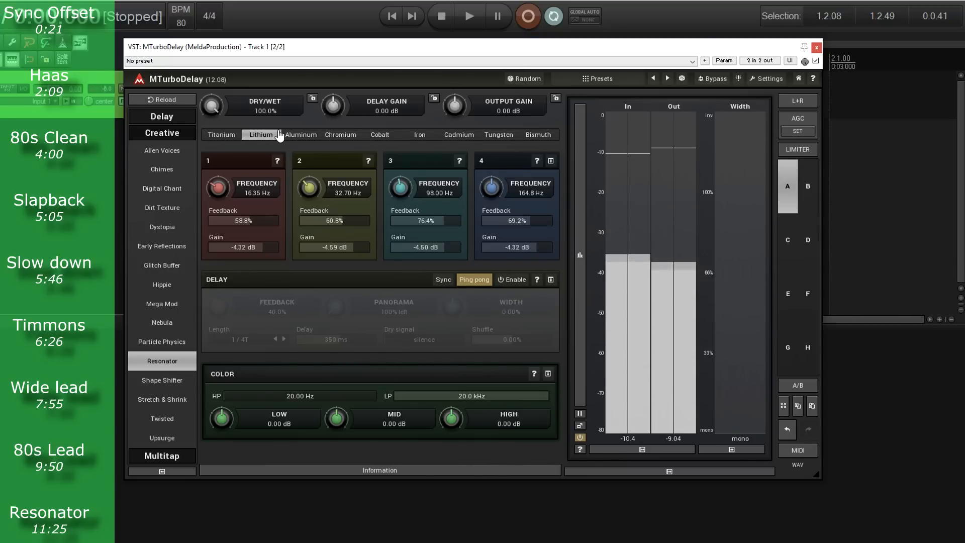
pyautogui.click(298, 136)
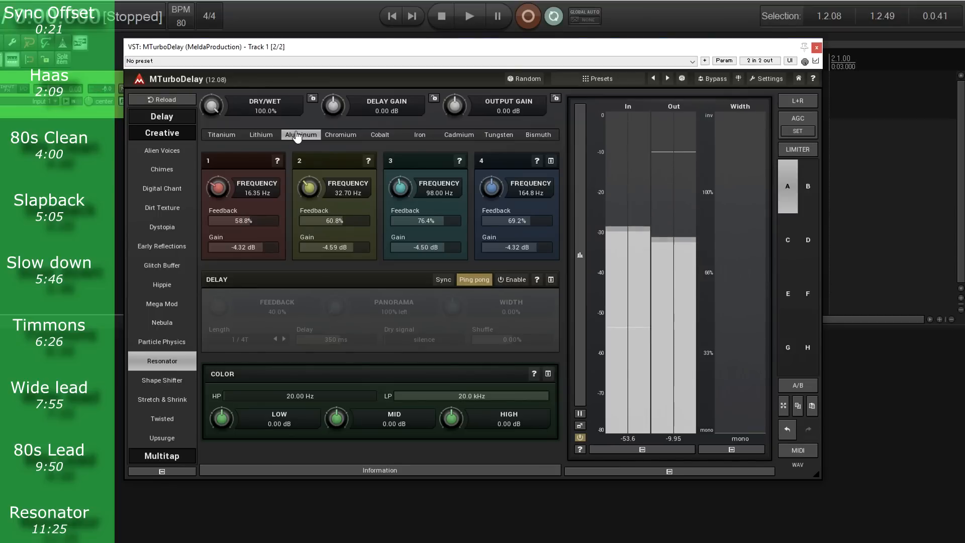
pyautogui.click(346, 145)
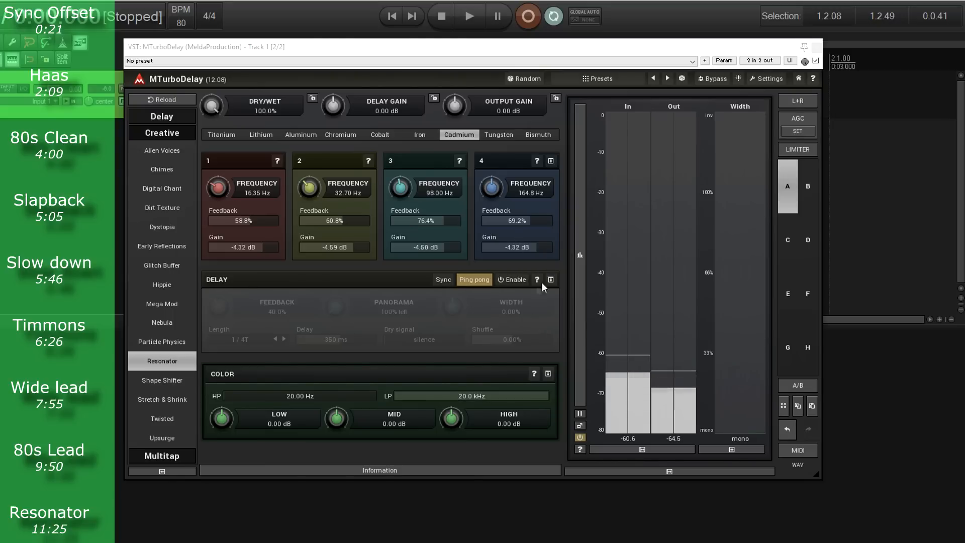
# Enable the delay section with ping pong off and panorama at center, and set its dry signal to -11.1 dB.
pyautogui.click(484, 280)
pyautogui.click(512, 279)
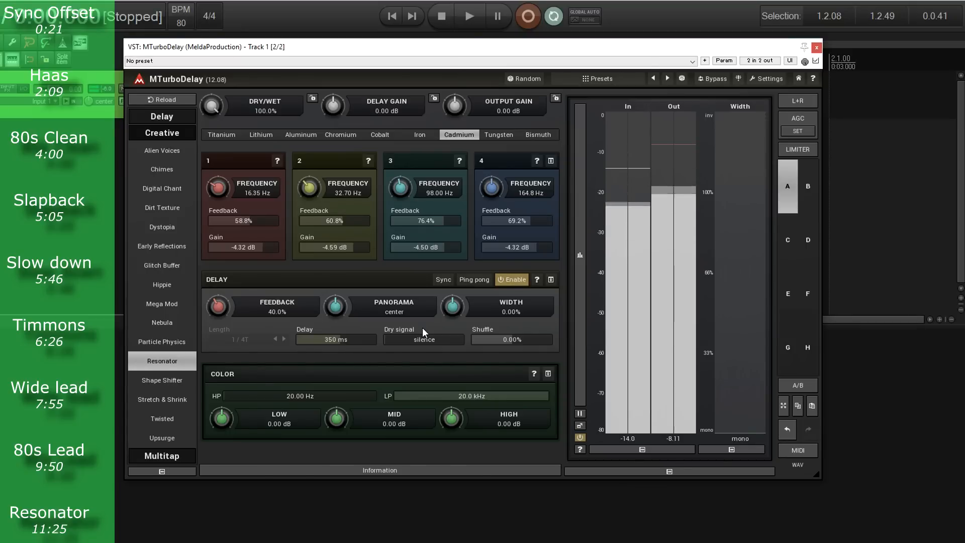
pyautogui.moveTo(426, 339)
pyautogui.mouseDown()
pyautogui.moveTo(425, 310)
pyautogui.moveTo(429, 322)
pyautogui.mouseUp()
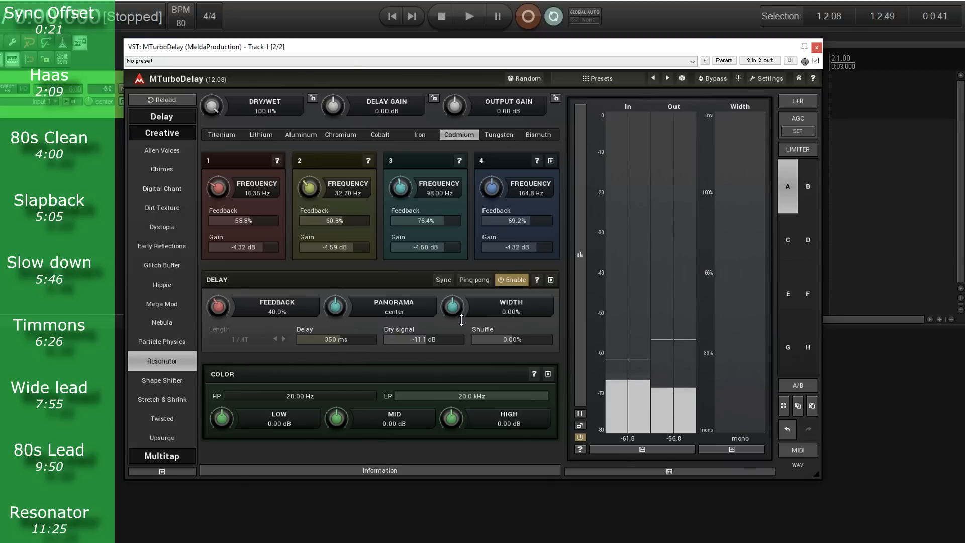
# Set the delay's width to +58.4% and feedback to 50.4%, and set the overall dry/wet to 50.8%.
pyautogui.moveTo(462, 320); pyautogui.dragTo(449, 298)
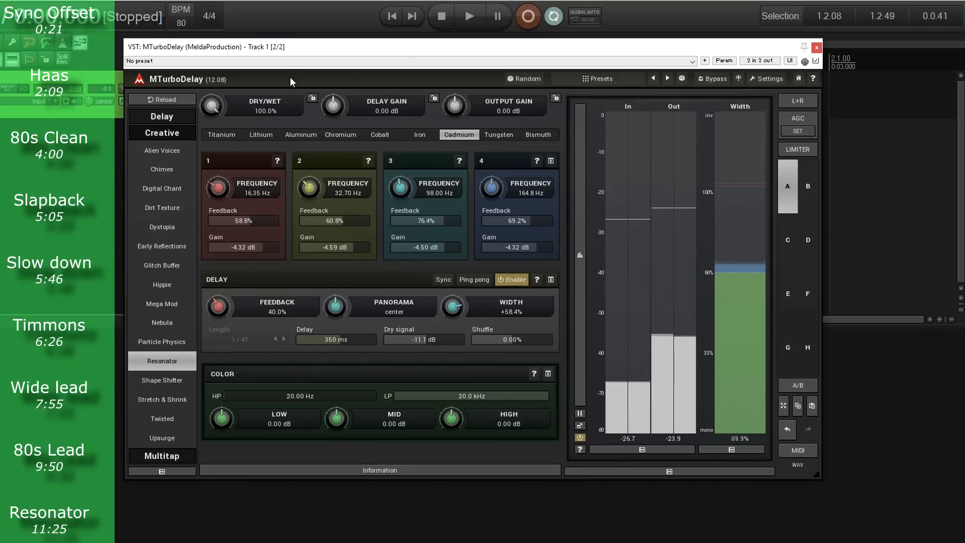
pyautogui.moveTo(216, 305); pyautogui.dragTo(216, 290)
pyautogui.moveTo(212, 105)
pyautogui.mouseDown()
pyautogui.moveTo(212, 131)
pyautogui.moveTo(211, 108)
pyautogui.mouseUp()
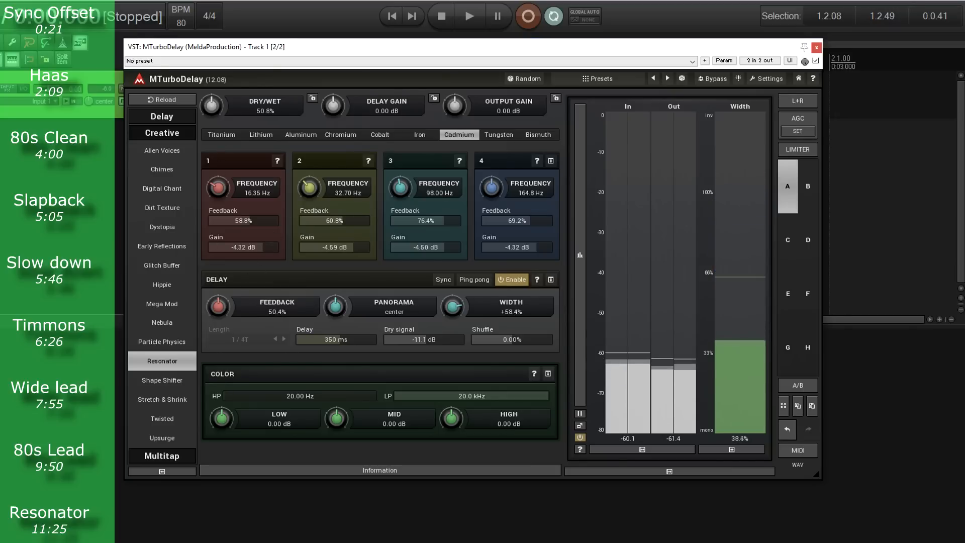